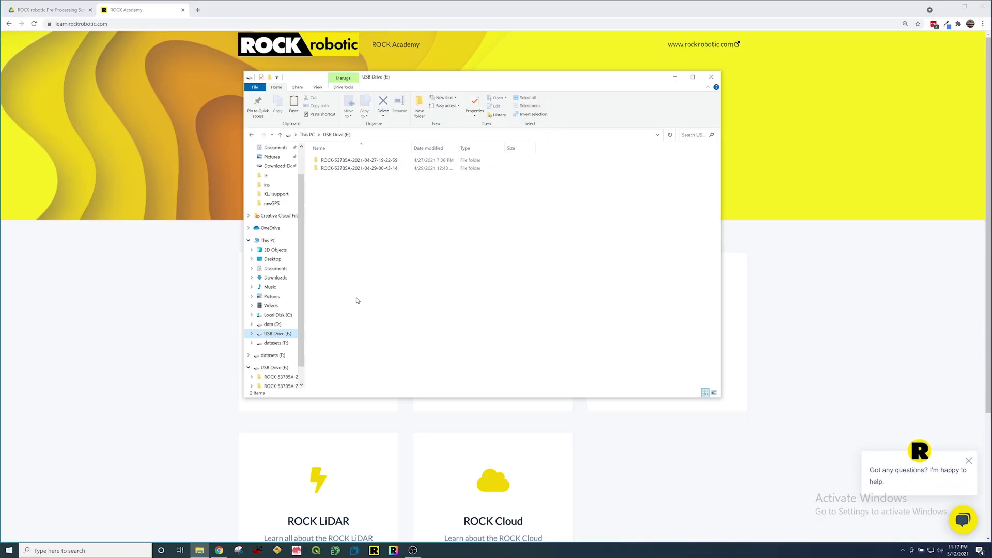
pyautogui.click(365, 162)
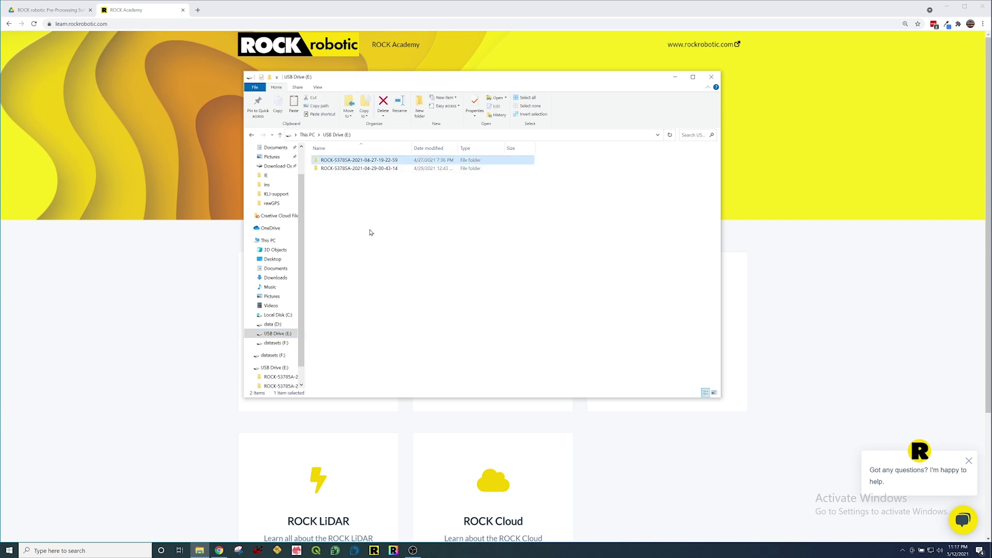
pyautogui.click(272, 324)
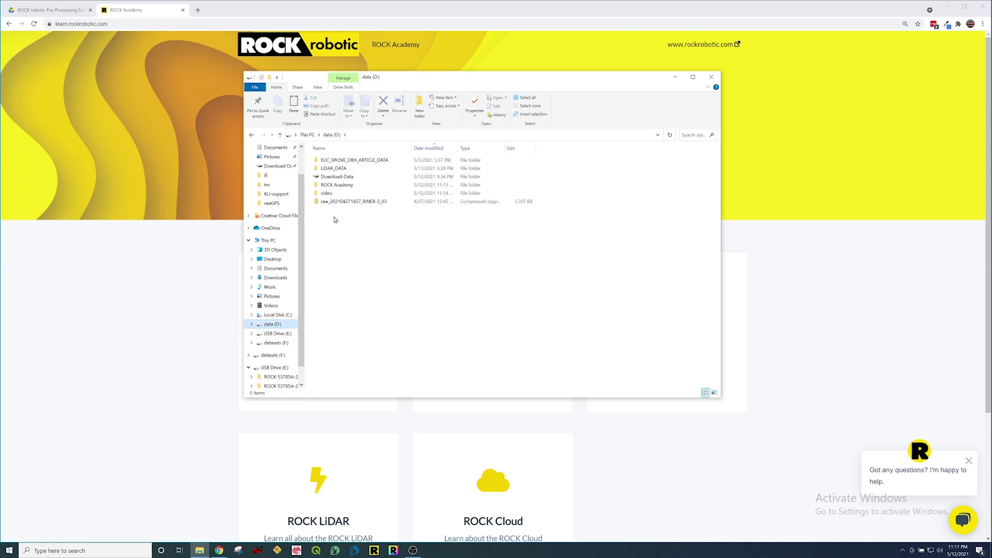
pyautogui.doubleClick(345, 185)
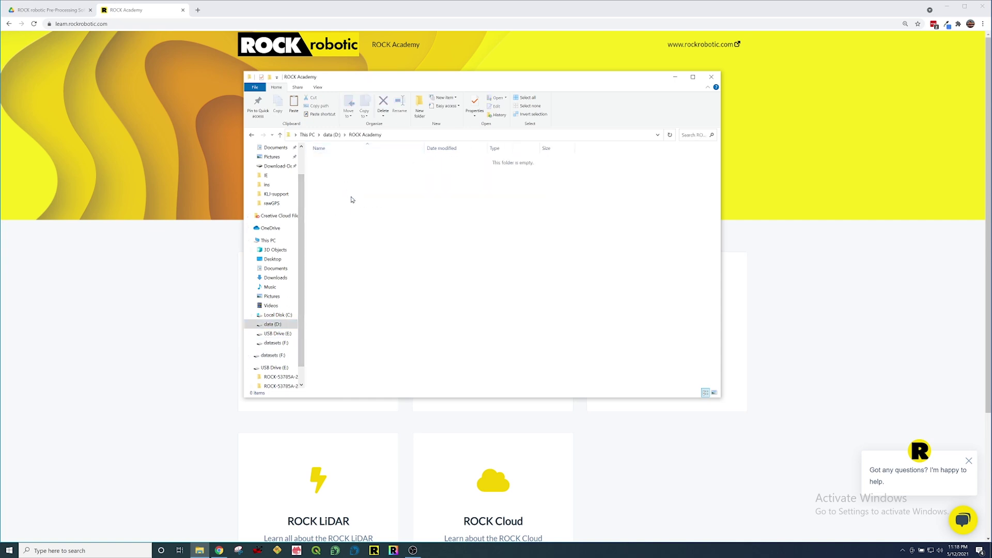
pyautogui.hotkey('ctrl', 'v')
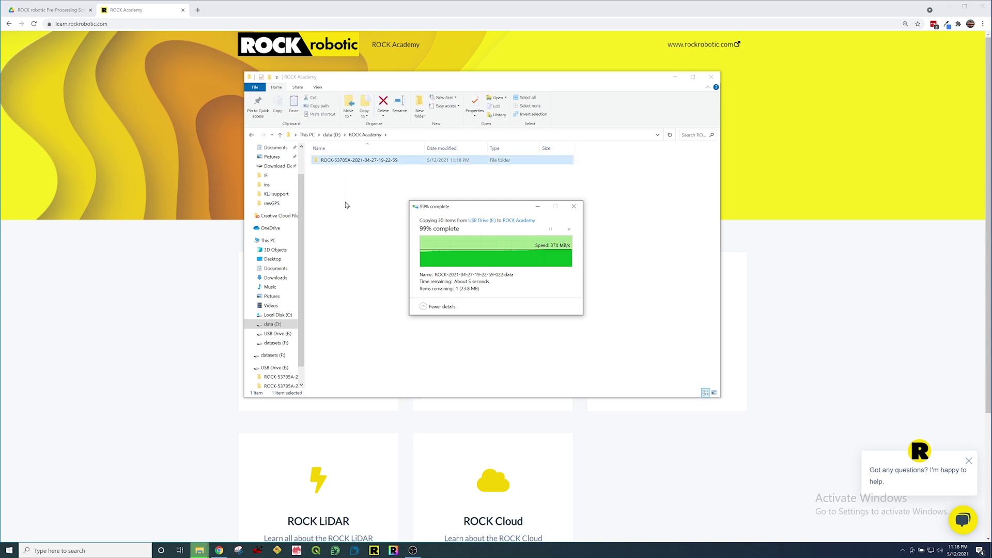
# - Check the copied scan folder's data subfolder for the .data files, then return to ROCK Academy
pyautogui.doubleClick(347, 163)
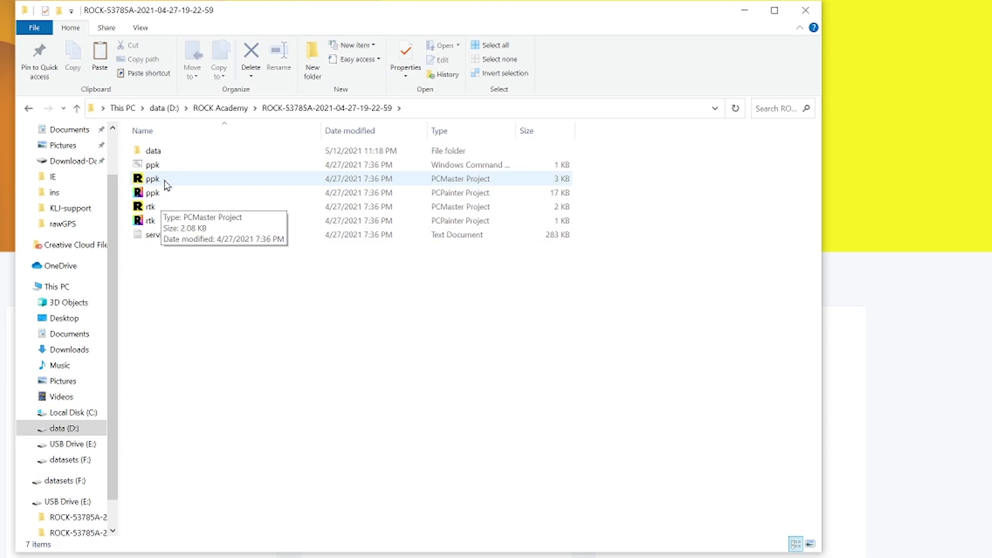
pyautogui.doubleClick(155, 151)
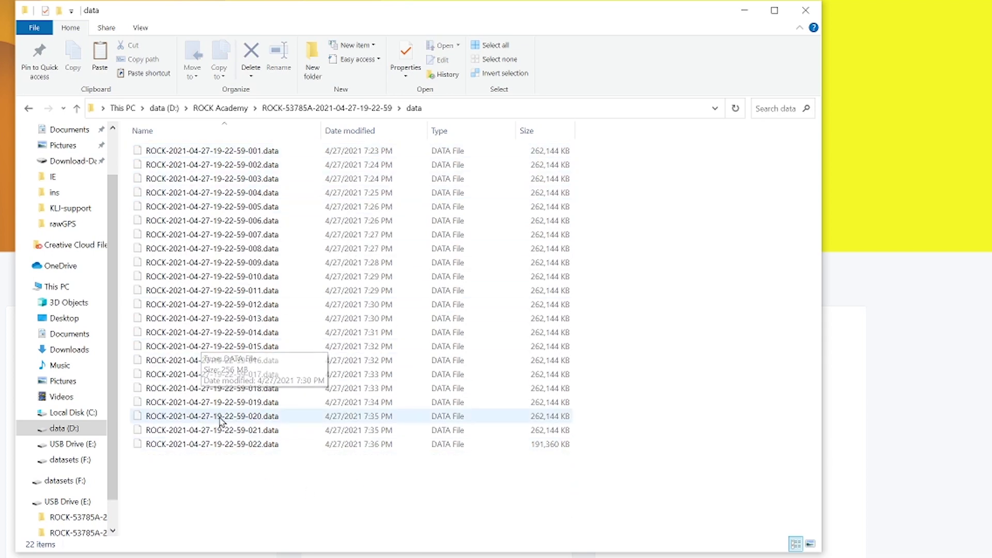
pyautogui.click(321, 109)
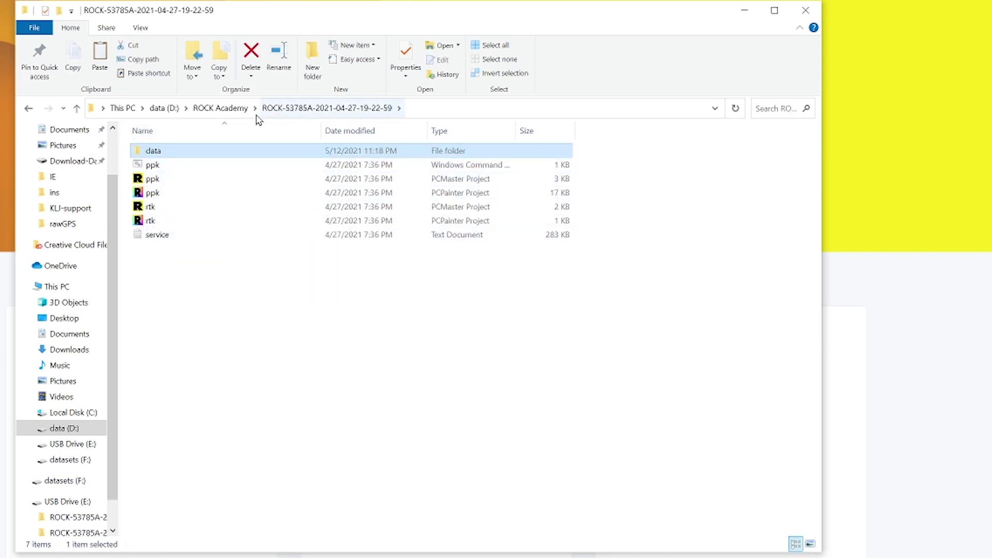
pyautogui.click(206, 109)
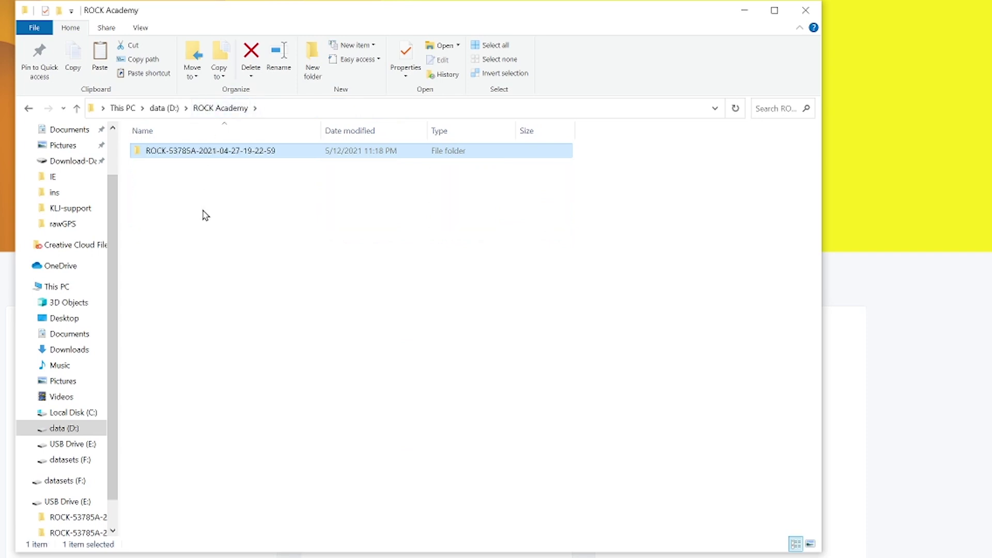
pyautogui.doubleClick(226, 160)
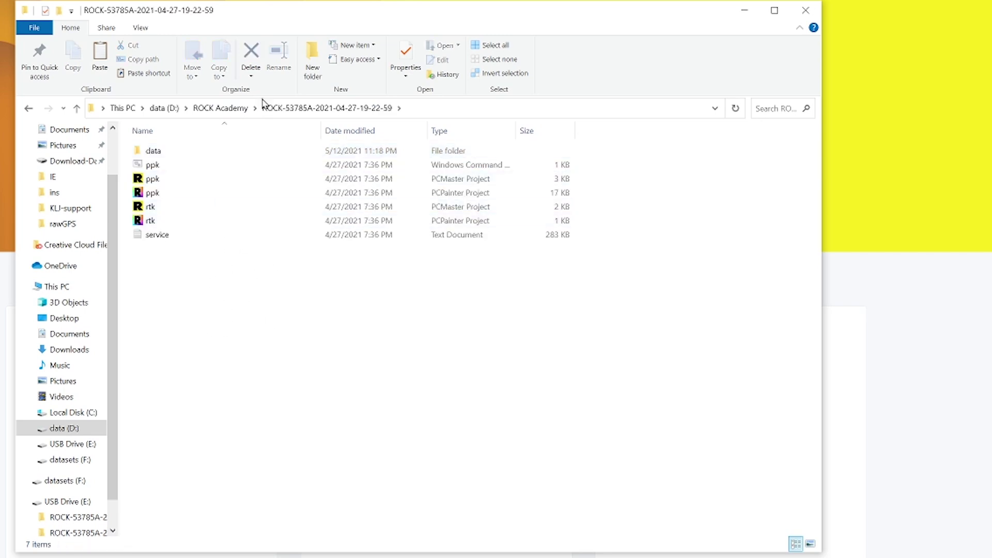
pyautogui.hotkey('ctrl', 'v')
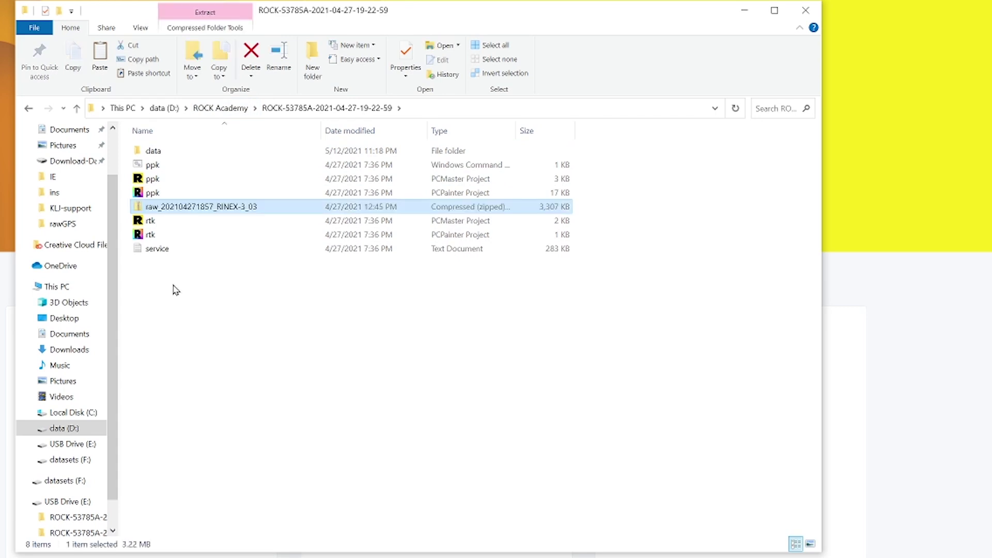
pyautogui.moveTo(190, 209)
pyautogui.mouseDown()
pyautogui.moveTo(190, 278)
pyautogui.moveTo(200, 206)
pyautogui.mouseUp()
pyautogui.rightClick(200, 206)
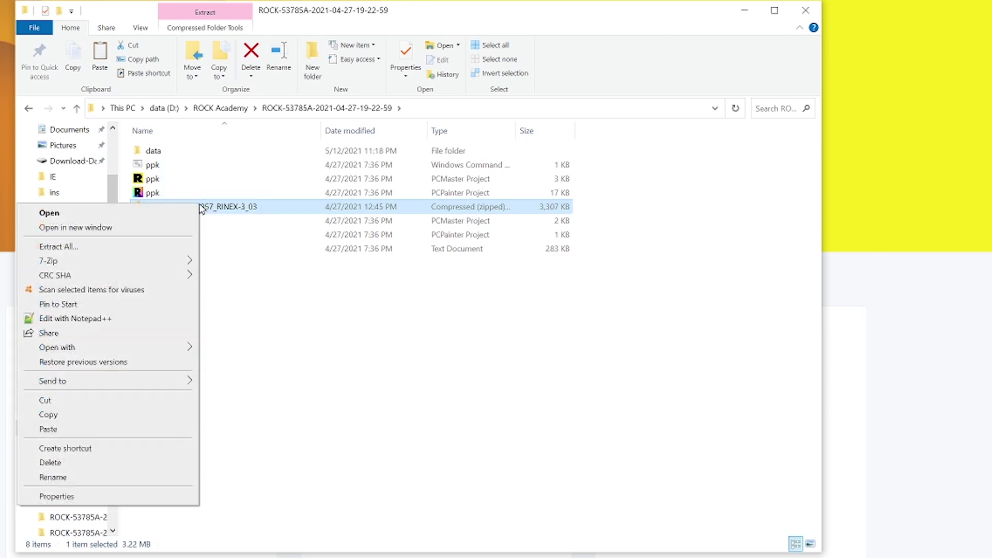
pyautogui.click(139, 247)
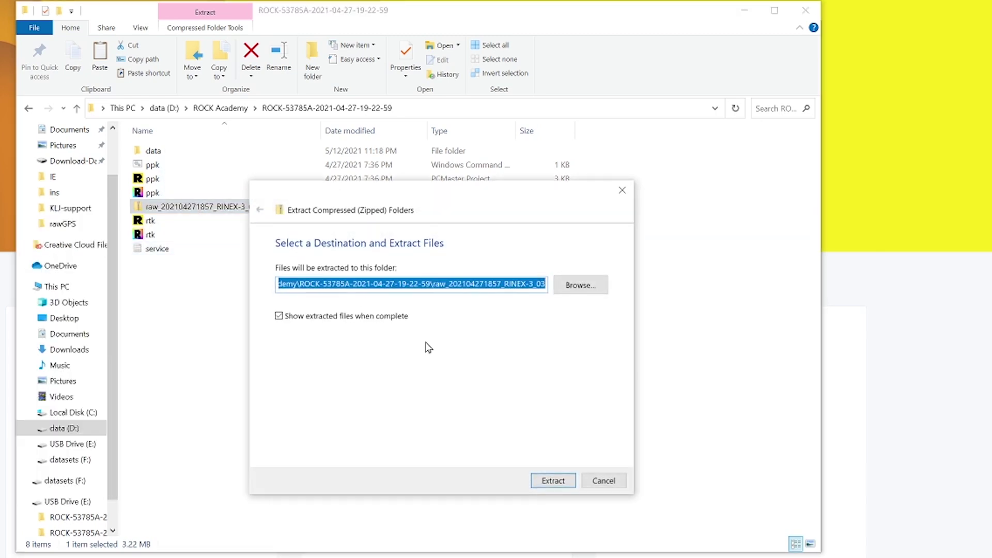
pyautogui.click(550, 481)
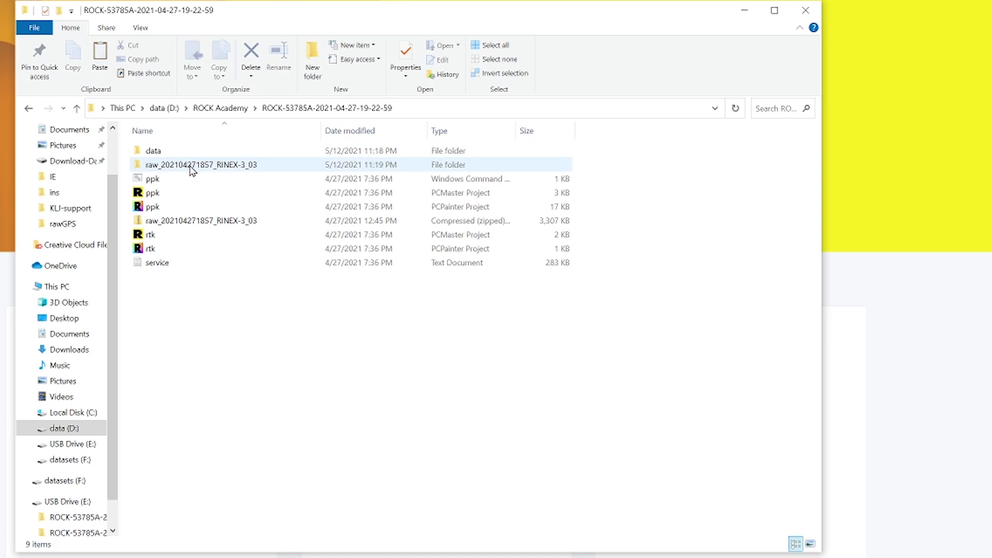
pyautogui.doubleClick(192, 166)
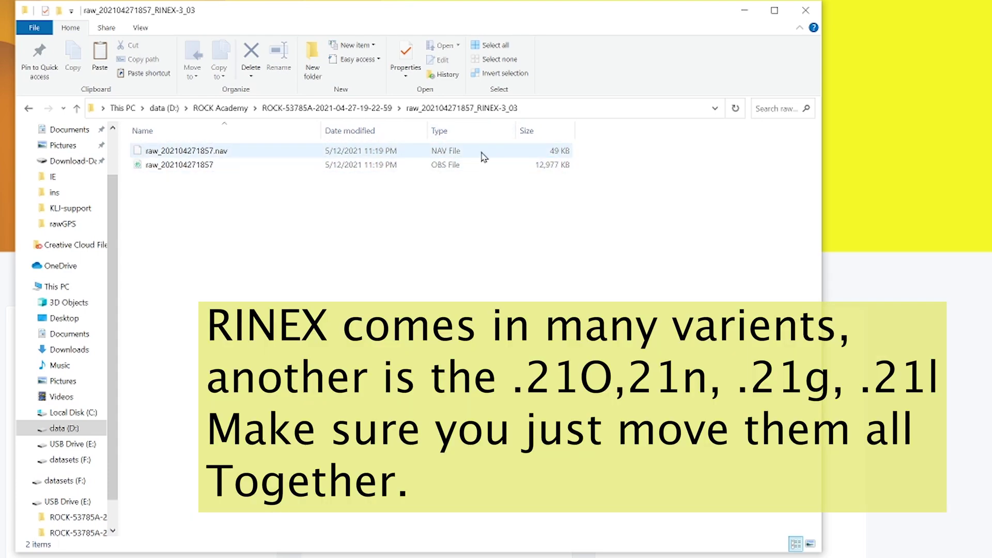
# - Launch the scan folder's ppk PCMaster project in PCMasterGL and accept the PPK library licence agreement
pyautogui.click(353, 108)
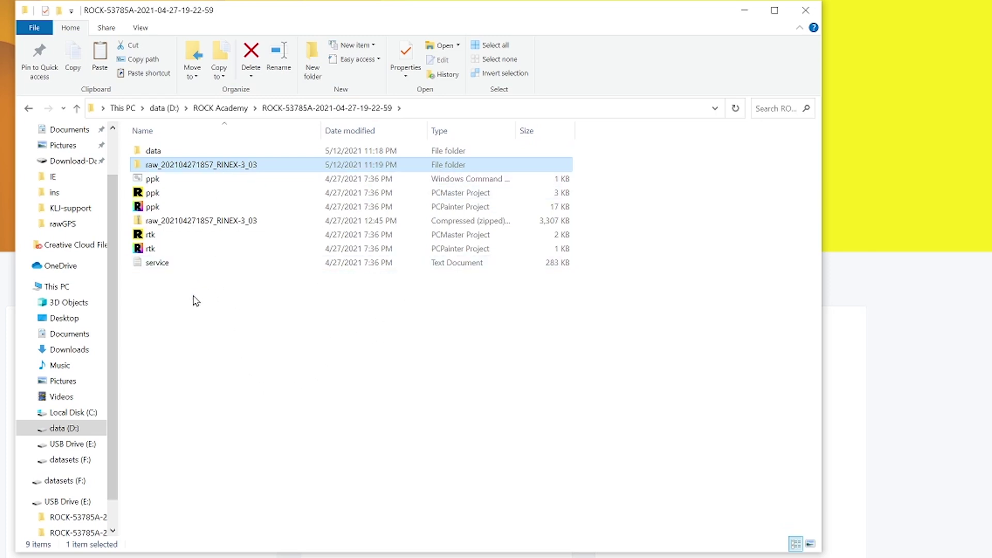
pyautogui.click(180, 198)
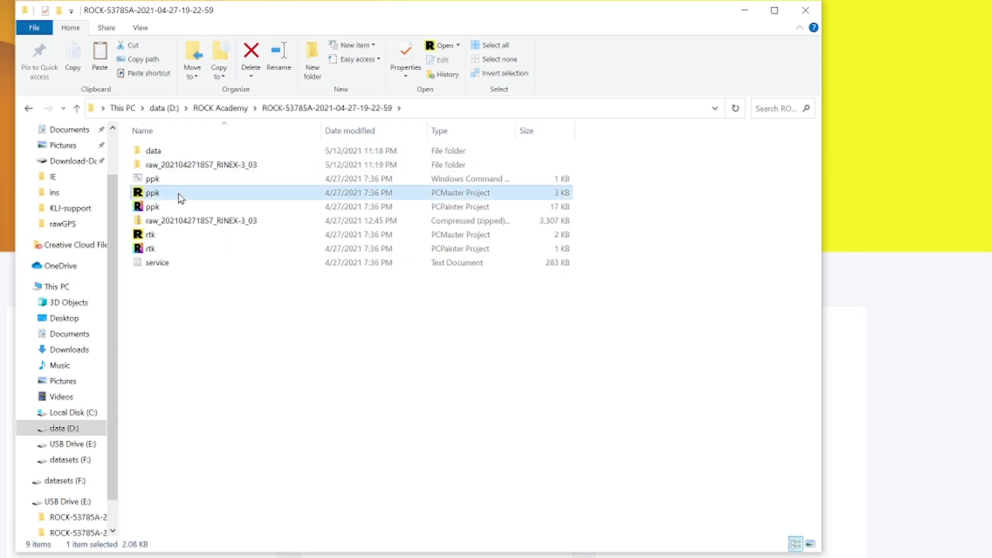
pyautogui.doubleClick(180, 198)
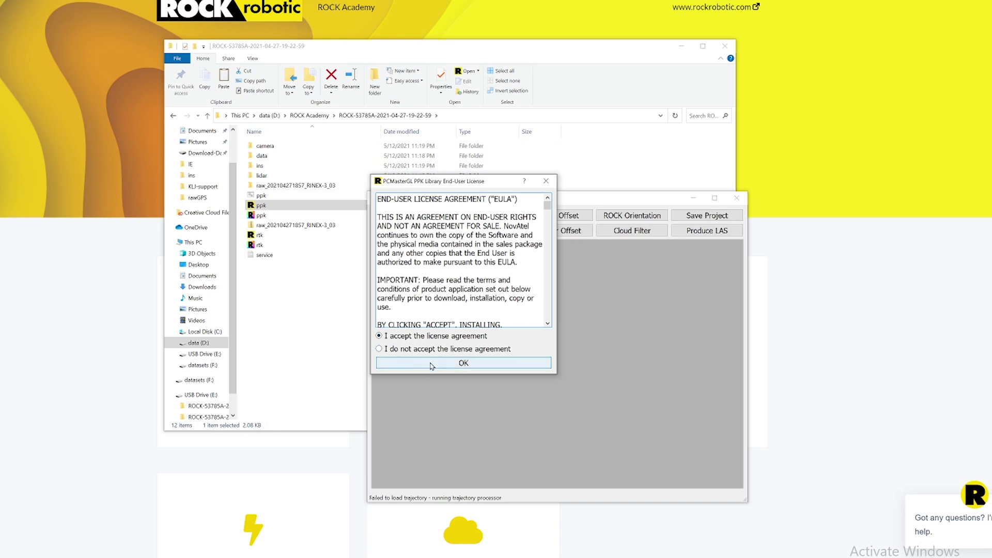
pyautogui.click(431, 365)
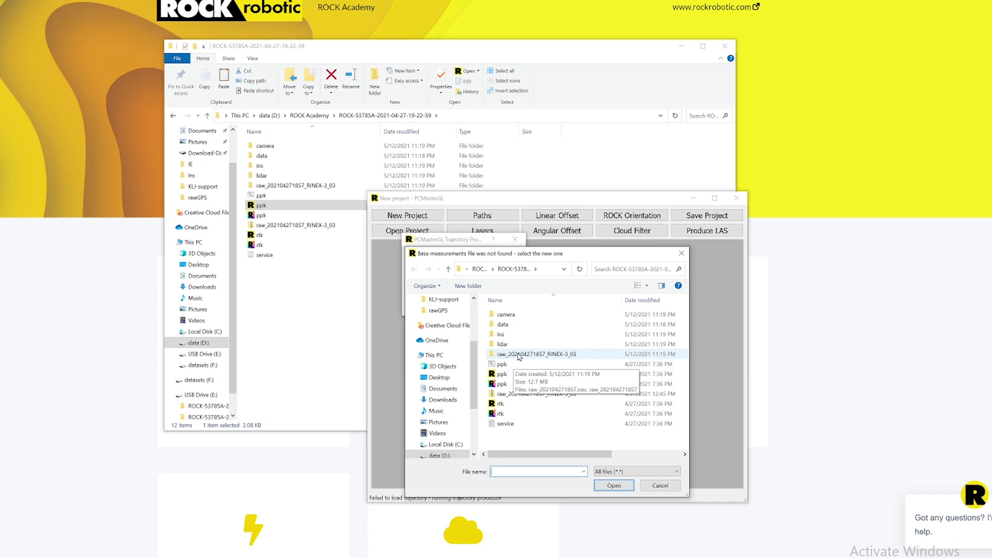
pyautogui.doubleClick(519, 355)
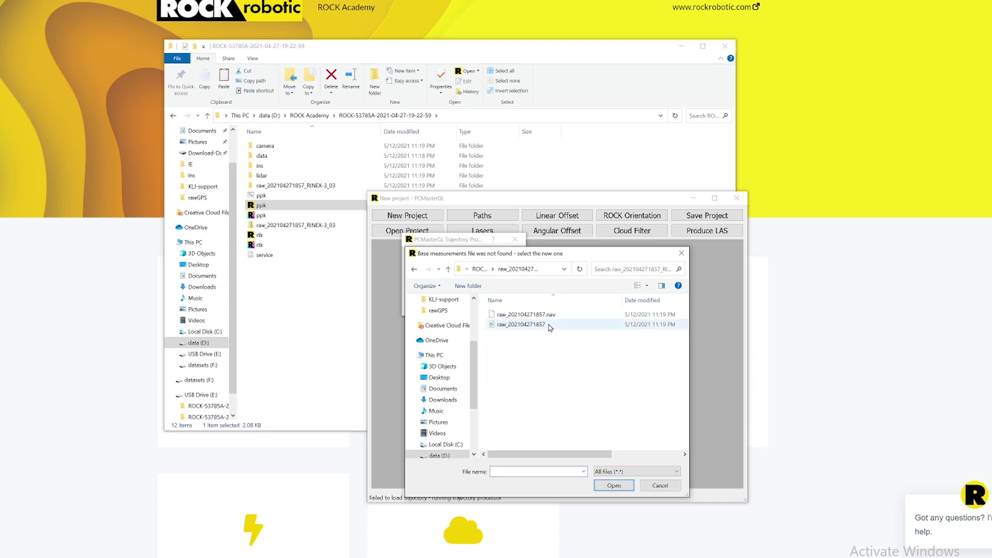
pyautogui.click(522, 326)
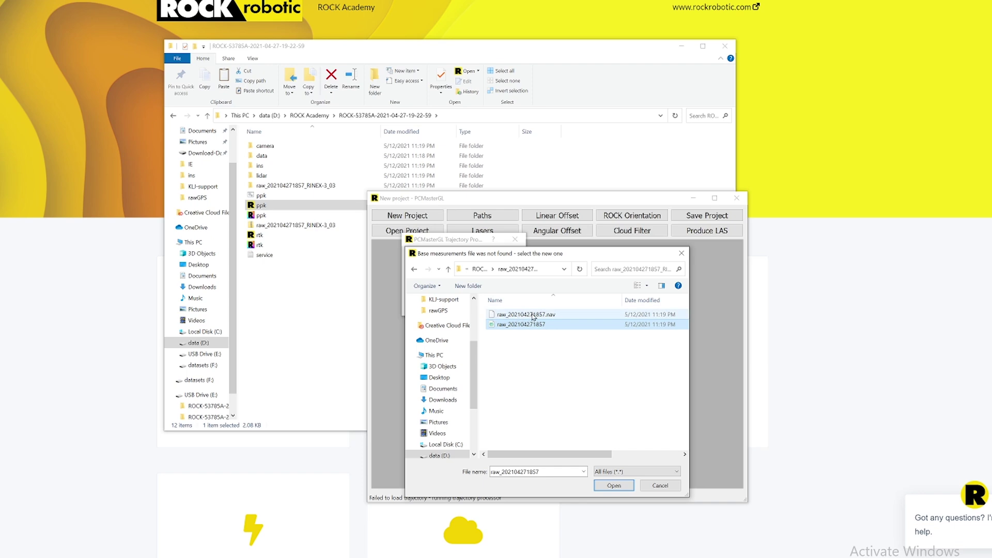
pyautogui.click(611, 489)
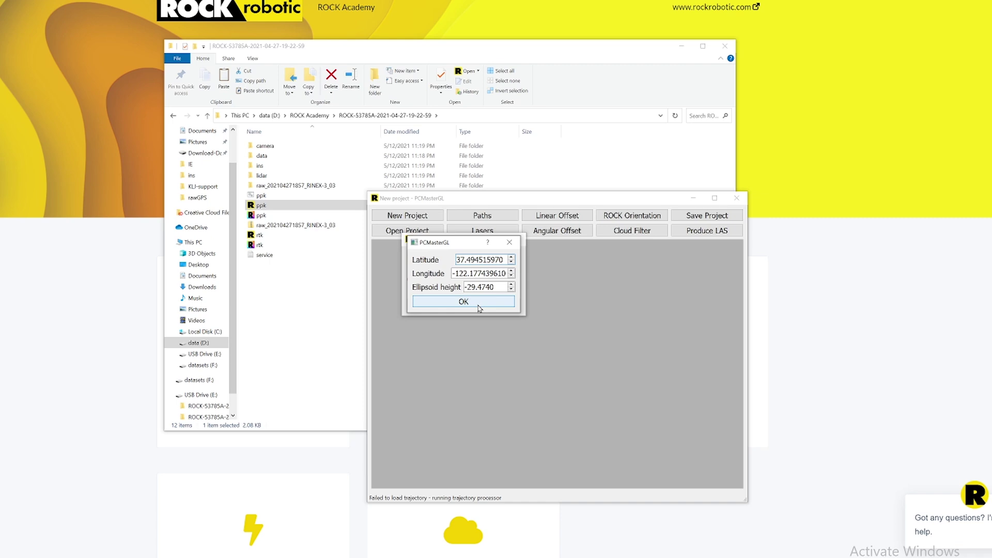
# - Confirm the base station coordinates to start GNSS processing, widening and moving the progress window aside
pyautogui.click(476, 306)
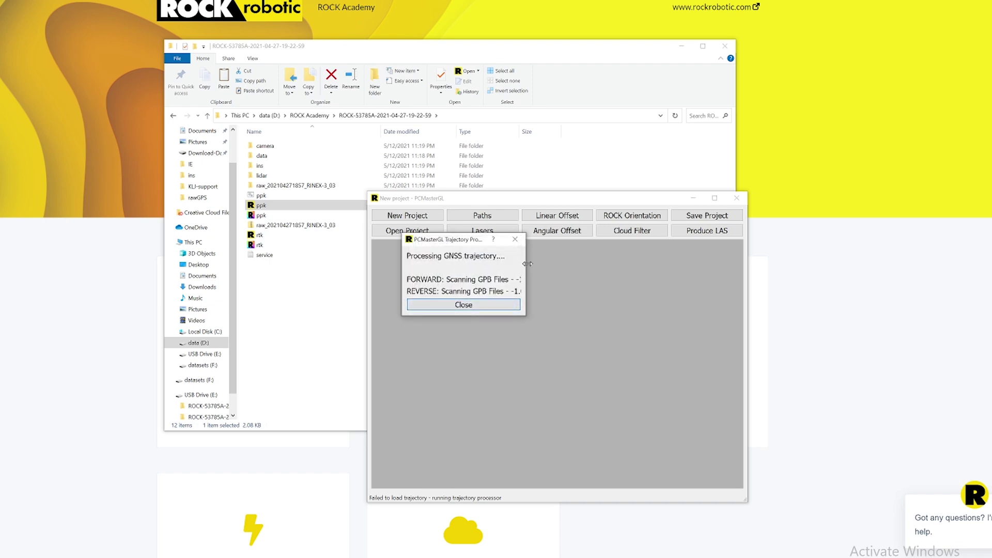
pyautogui.moveTo(525, 271); pyautogui.dragTo(626, 272)
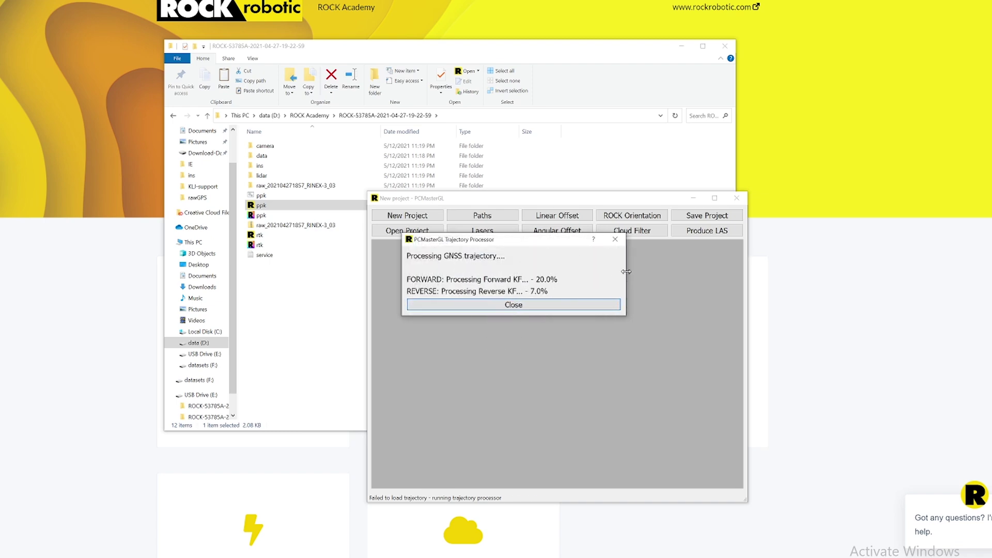
pyautogui.moveTo(525, 242); pyautogui.dragTo(581, 278)
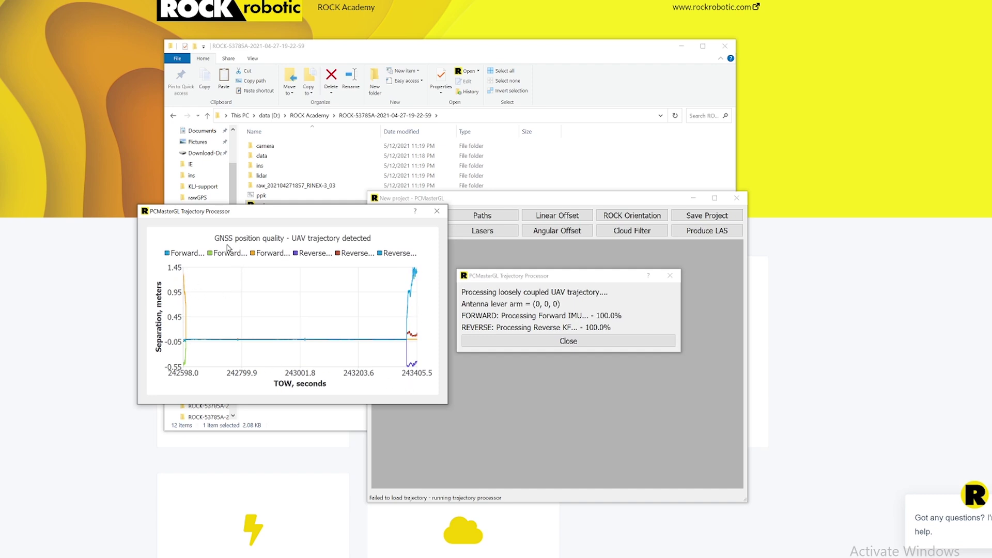
# - Move the GNSS position quality and lever arm refinement graphs off the main window
pyautogui.moveTo(304, 215); pyautogui.dragTo(250, 176)
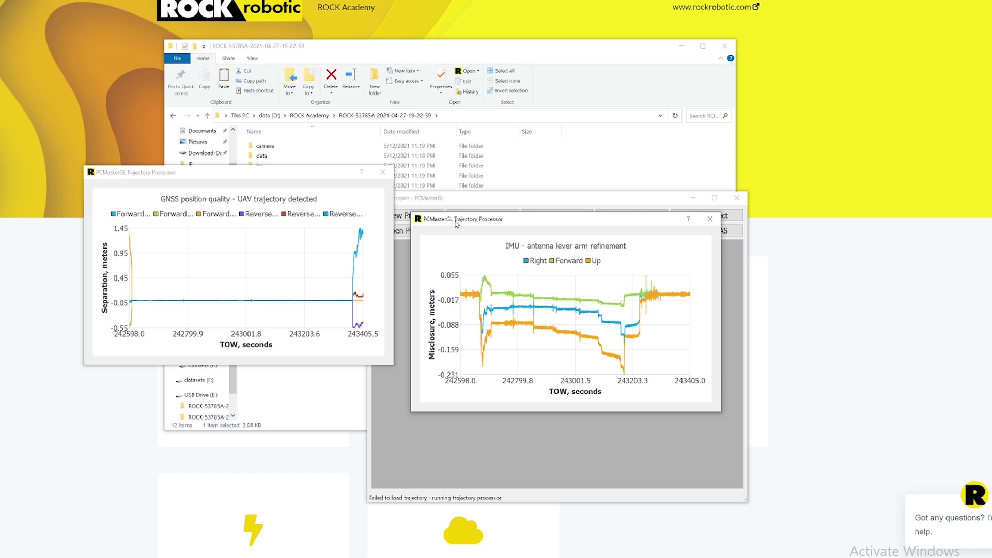
pyautogui.moveTo(457, 224); pyautogui.dragTo(522, 368)
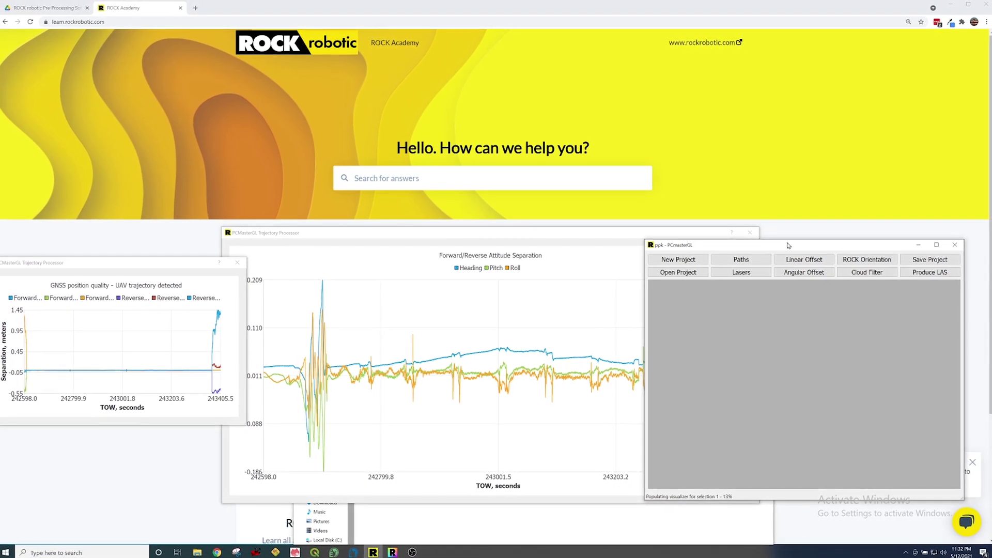
# - Maximize the ppk - PCMasterGL window to show the colorized cloud with red flight lines
pyautogui.doubleClick(789, 245)
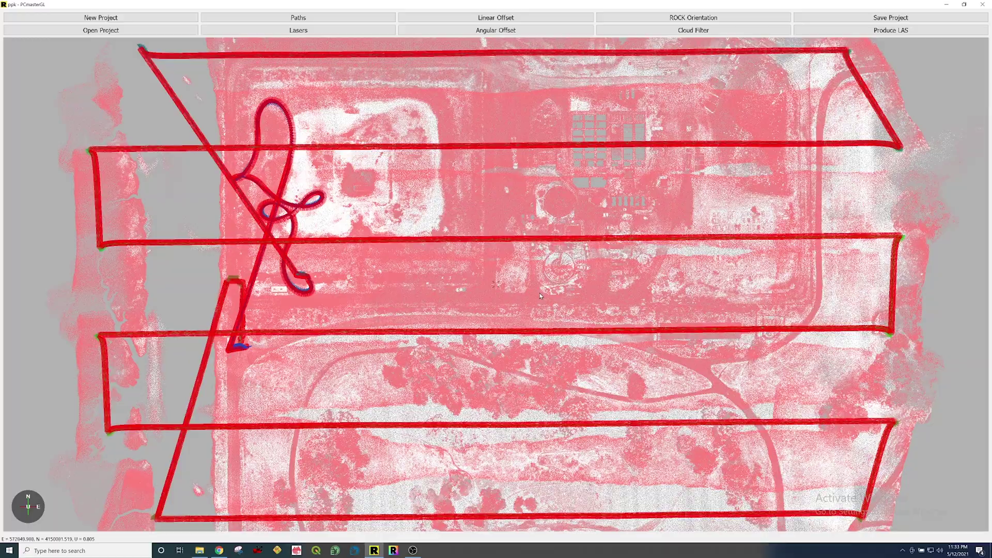
pyautogui.moveTo(543, 387); pyautogui.dragTo(569, 300)
pyautogui.moveTo(431, 316); pyautogui.dragTo(389, 349)
pyautogui.moveTo(446, 334); pyautogui.dragTo(665, 283)
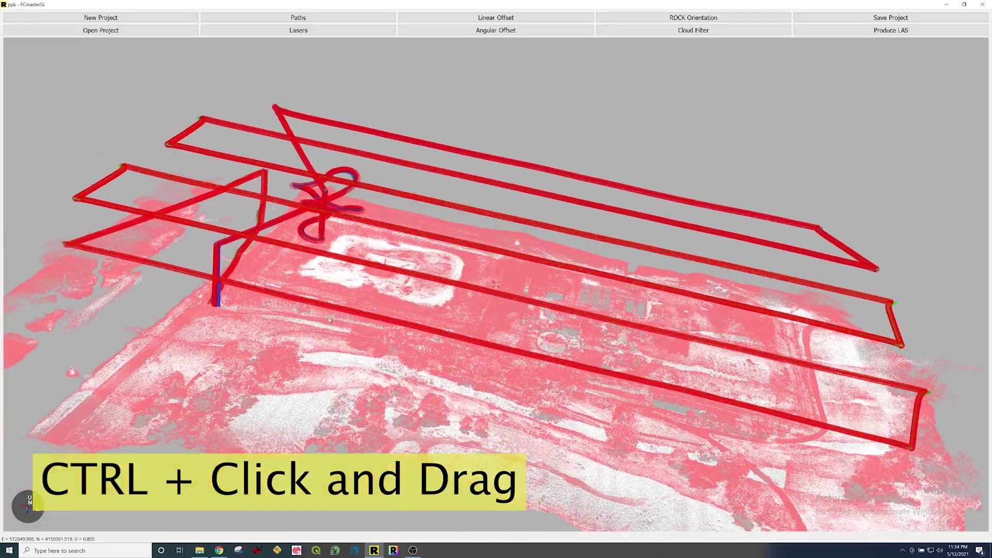
pyautogui.moveTo(330, 319); pyautogui.dragTo(543, 401)
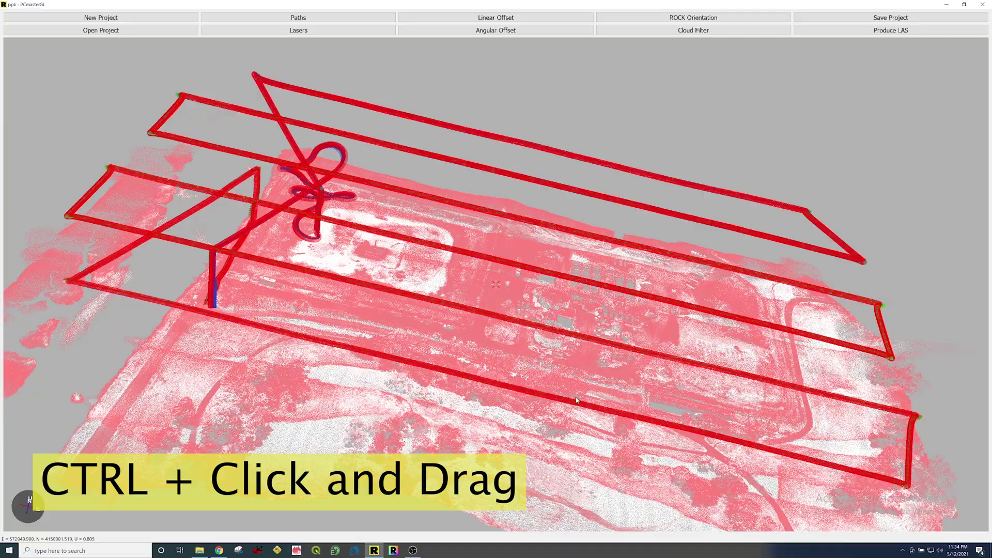
pyautogui.moveTo(669, 363); pyautogui.dragTo(643, 306)
pyautogui.moveTo(543, 331); pyautogui.dragTo(539, 182)
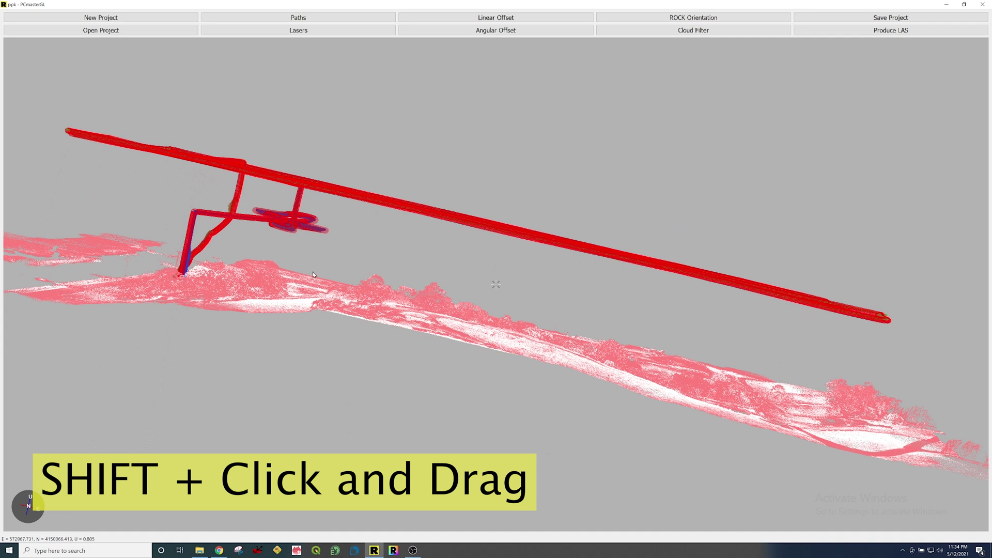
pyautogui.moveTo(313, 274); pyautogui.dragTo(335, 306)
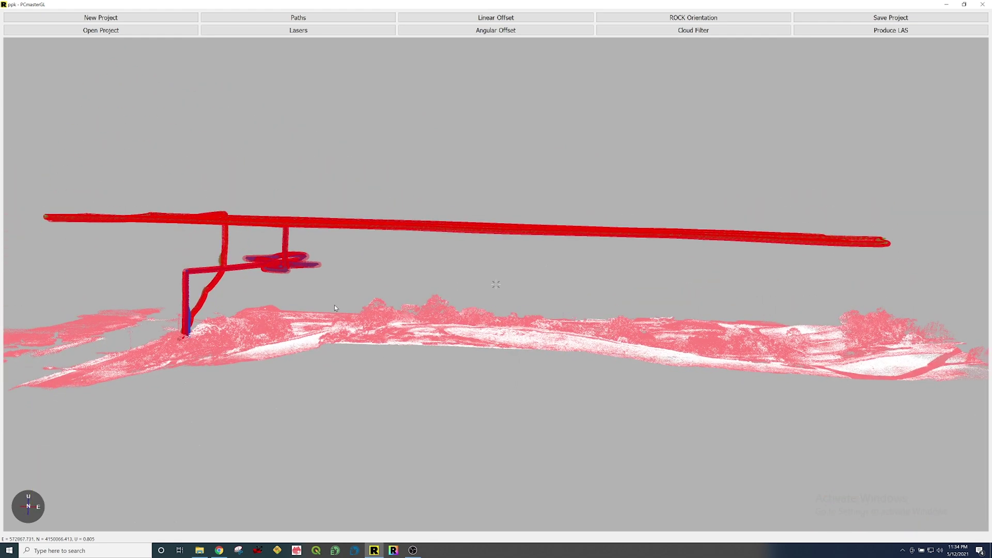
pyautogui.moveTo(488, 350); pyautogui.dragTo(486, 330)
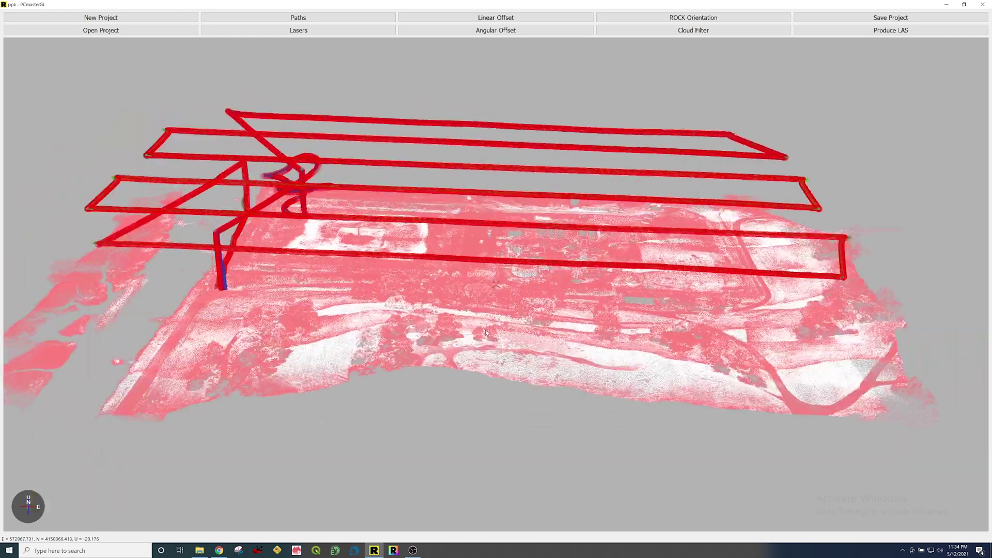
pyautogui.scroll(6, 491, 295)
pyautogui.scroll(3, 496, 298)
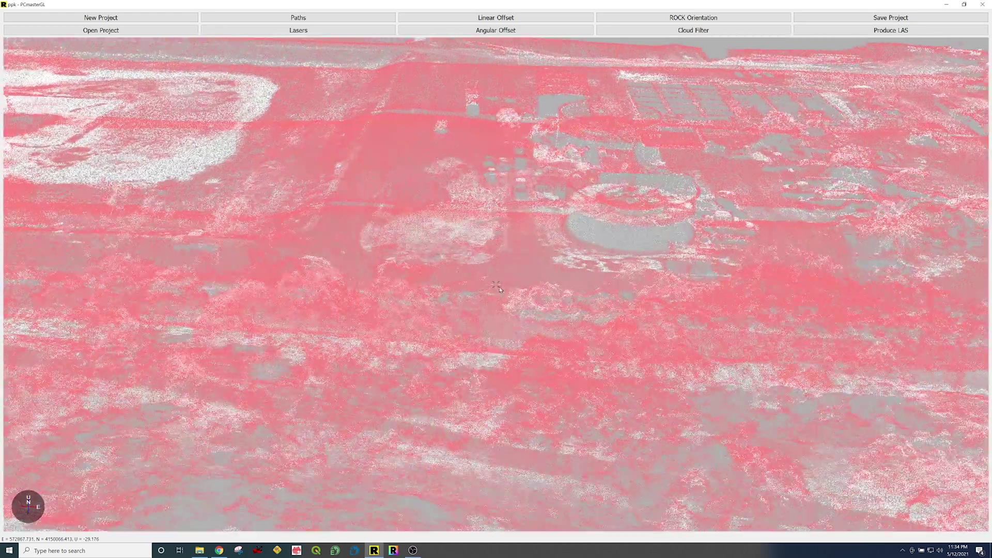
pyautogui.scroll(6, 499, 315)
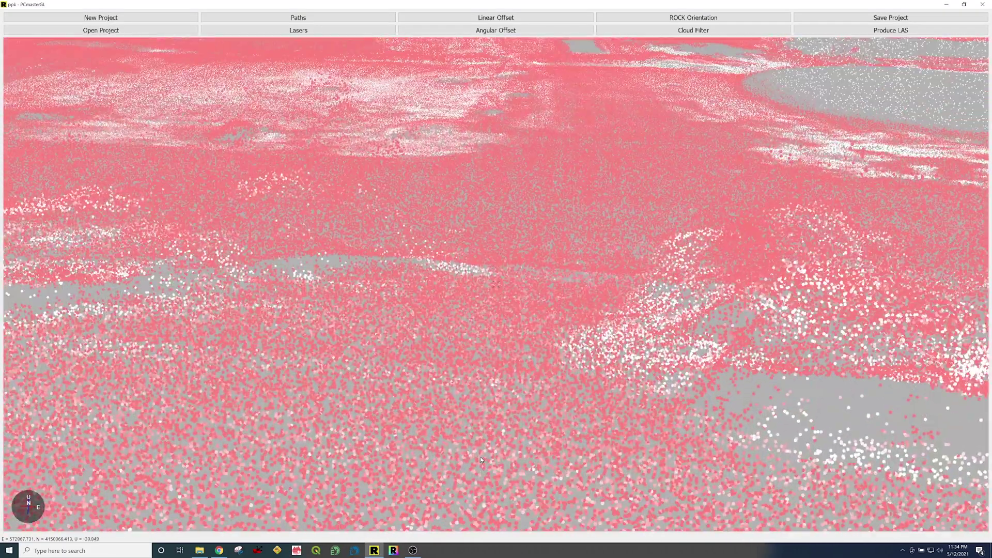
pyautogui.scroll(3, 491, 325)
pyautogui.scroll(-3, 479, 325)
pyautogui.scroll(5, 479, 323)
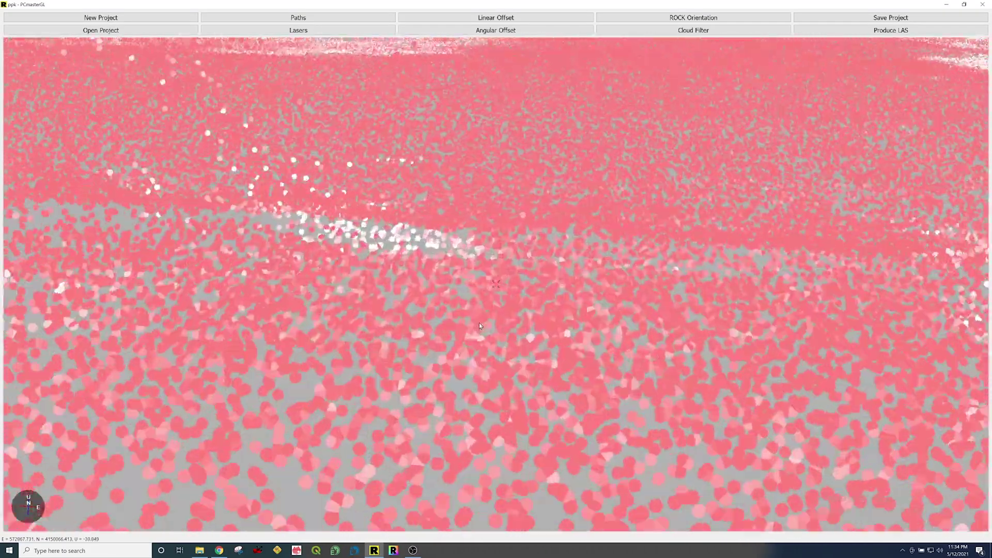
pyautogui.scroll(-10, 479, 326)
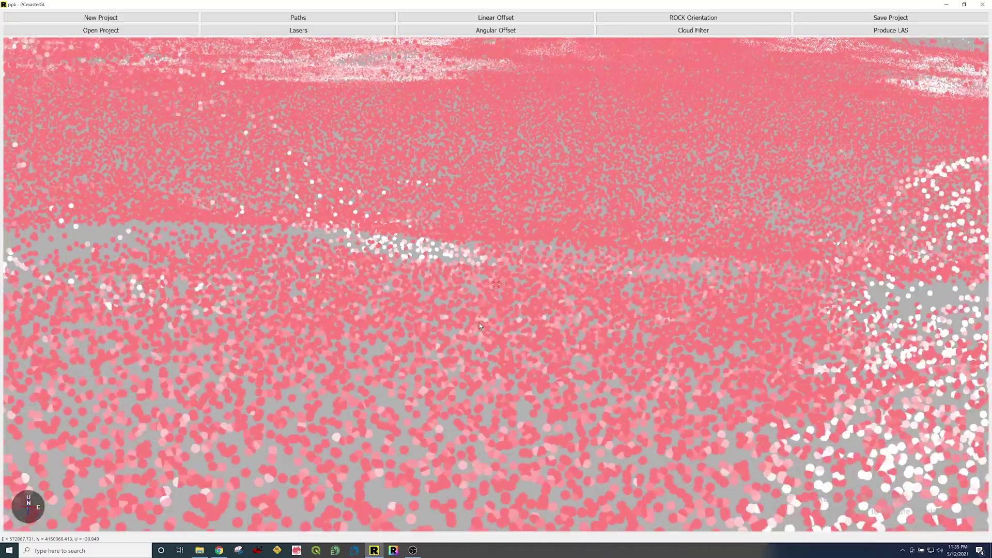
pyautogui.scroll(-3, 478, 328)
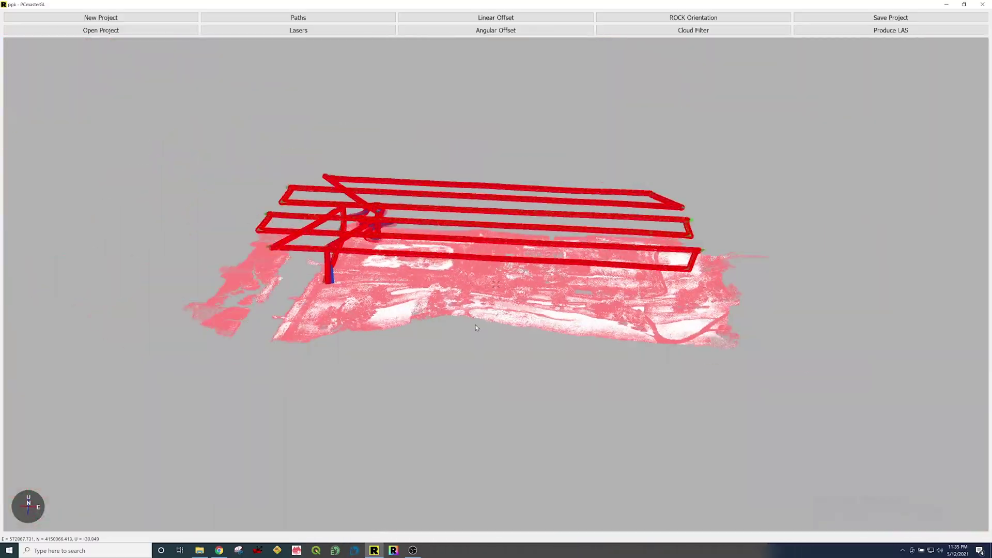
pyautogui.moveTo(484, 302); pyautogui.dragTo(478, 370)
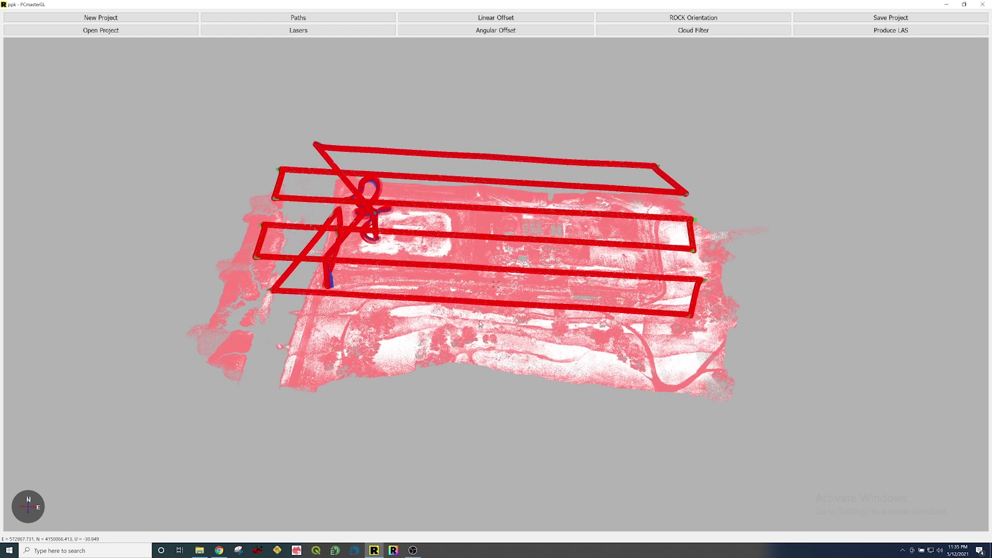
pyautogui.scroll(2, 479, 324)
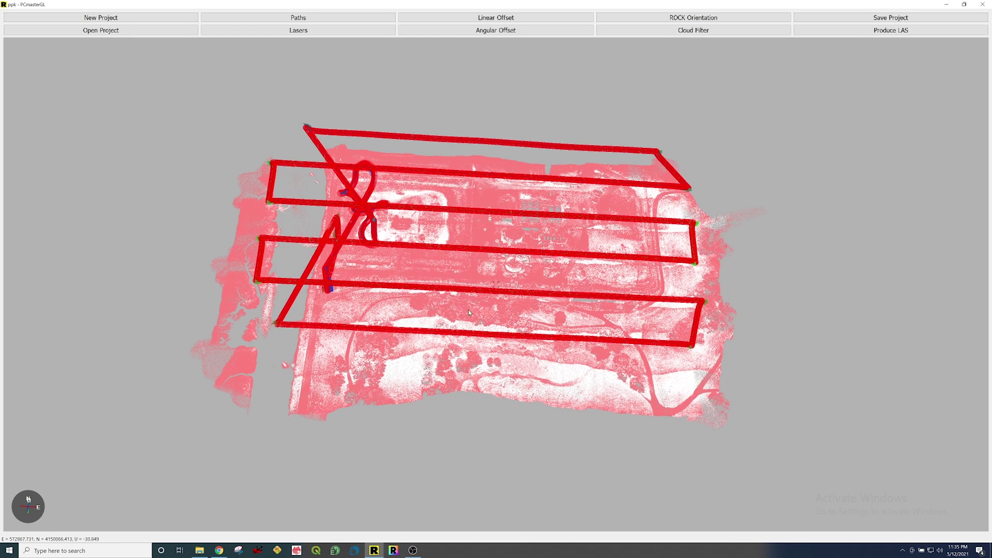
pyautogui.moveTo(469, 313); pyautogui.dragTo(485, 357)
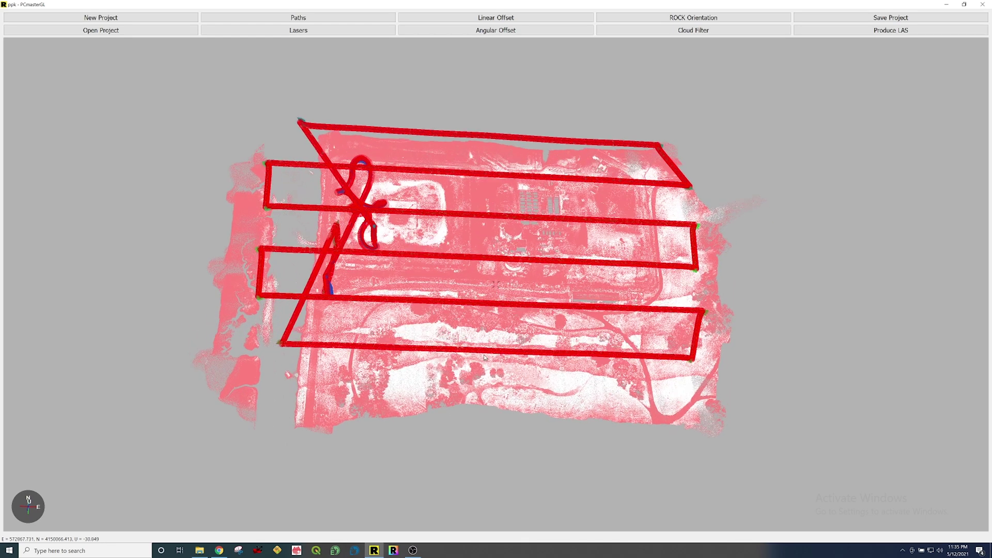
# - Remove the point cloud, keeping only flight paths, then mark the selection's start and end points
pyautogui.click(309, 20)
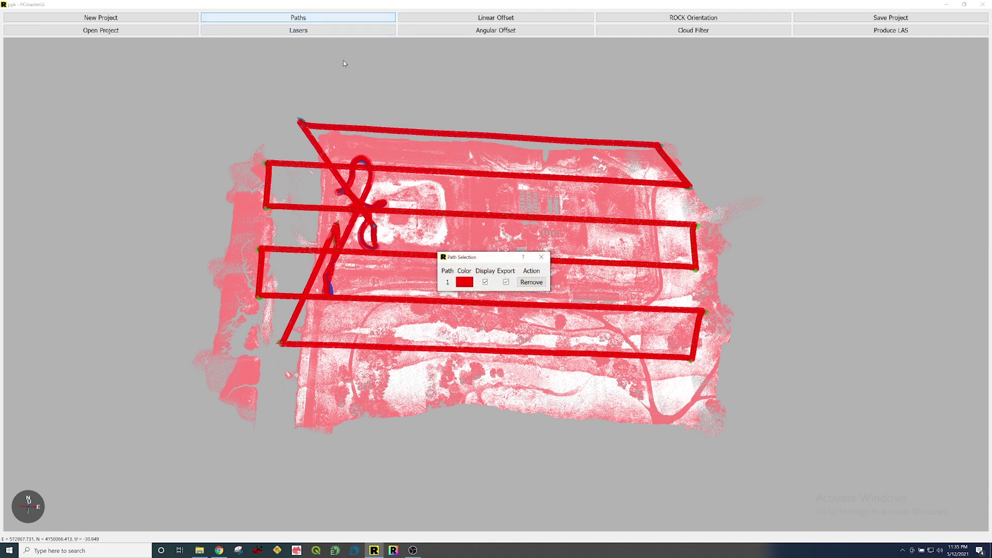
pyautogui.click(534, 282)
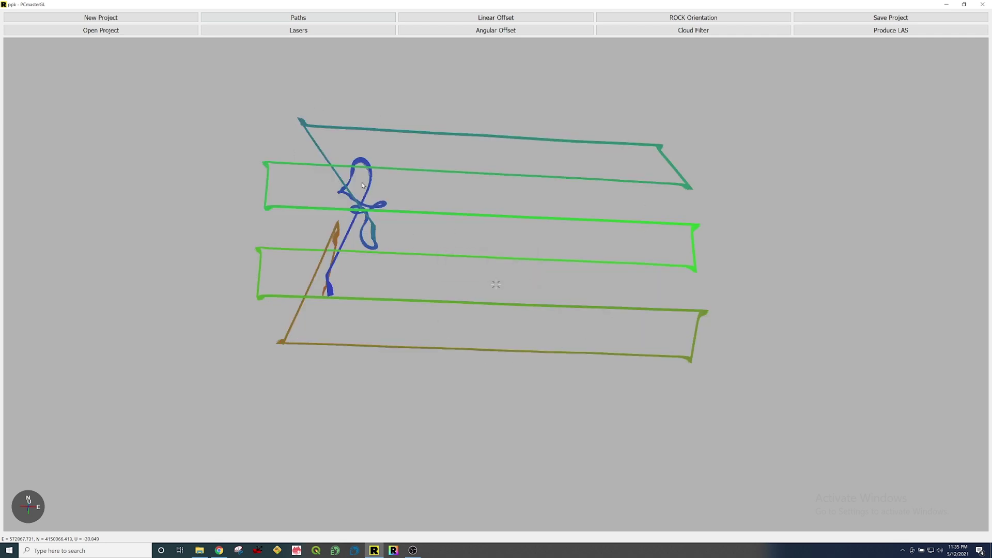
pyautogui.rightClick(309, 126)
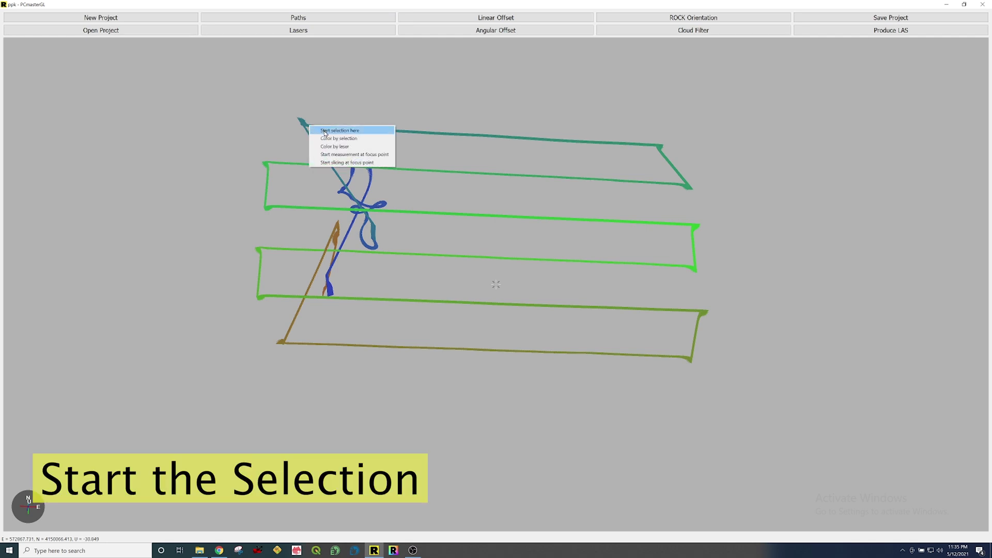
pyautogui.click(325, 132)
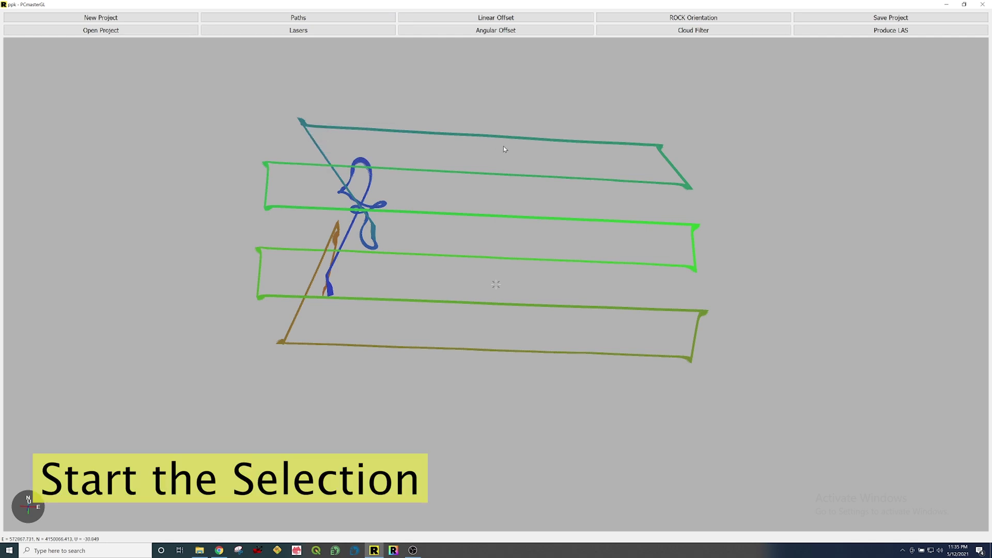
pyautogui.rightClick(292, 346)
pyautogui.click(307, 356)
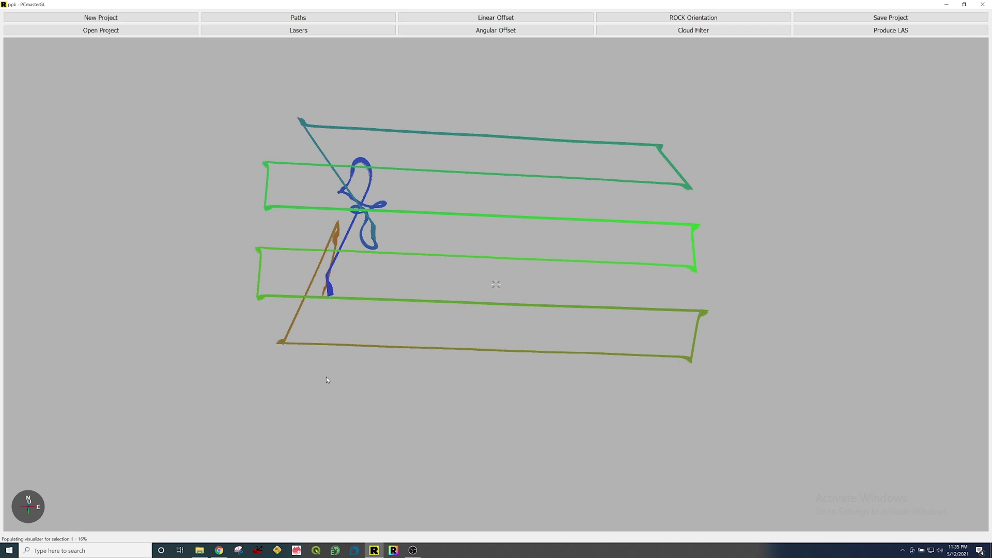
# - Close the point options menu and tilt and rotate the loaded cloud view
pyautogui.rightClick(444, 363)
pyautogui.click(419, 333)
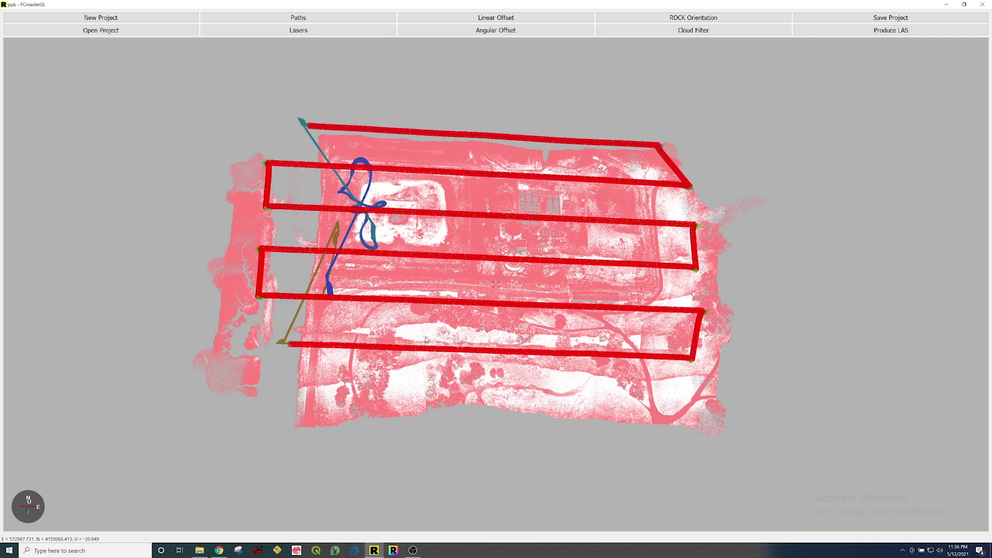
pyautogui.moveTo(428, 340); pyautogui.dragTo(411, 364)
# - Tilt the view toward top-down, then to an oblique angle over the cloud and red flight lines
pyautogui.moveTo(425, 254); pyautogui.dragTo(428, 388)
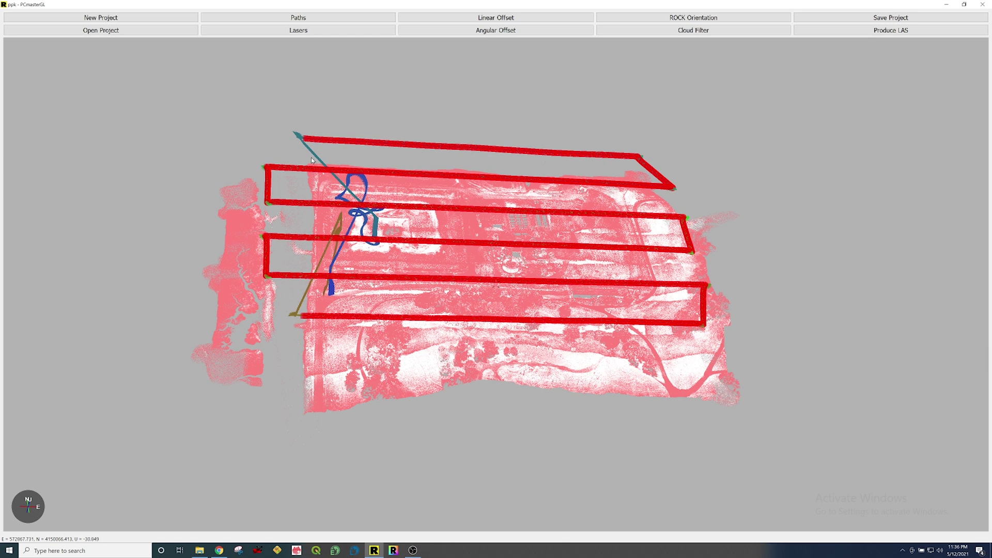
pyautogui.rightClick(309, 290)
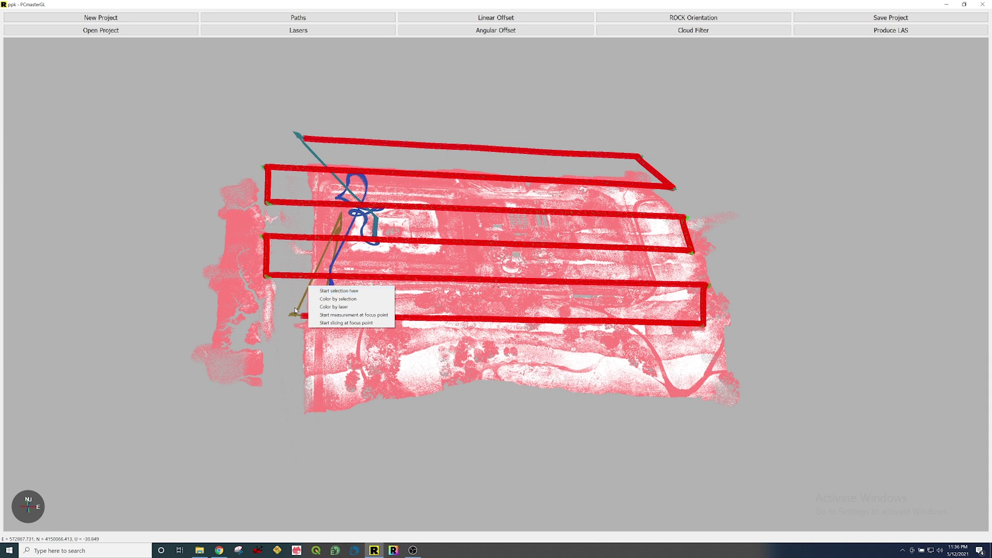
pyautogui.click(284, 380)
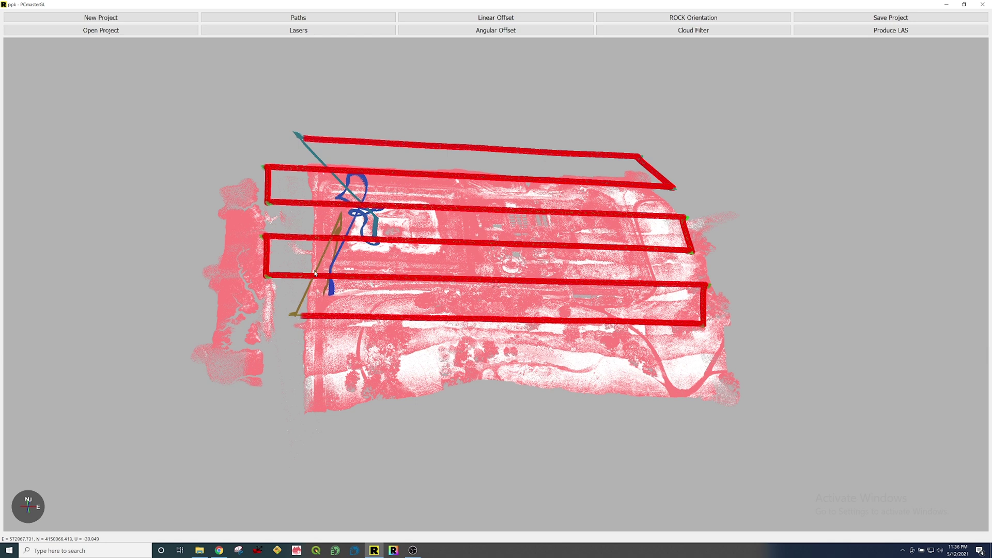
pyautogui.moveTo(431, 335); pyautogui.dragTo(470, 320)
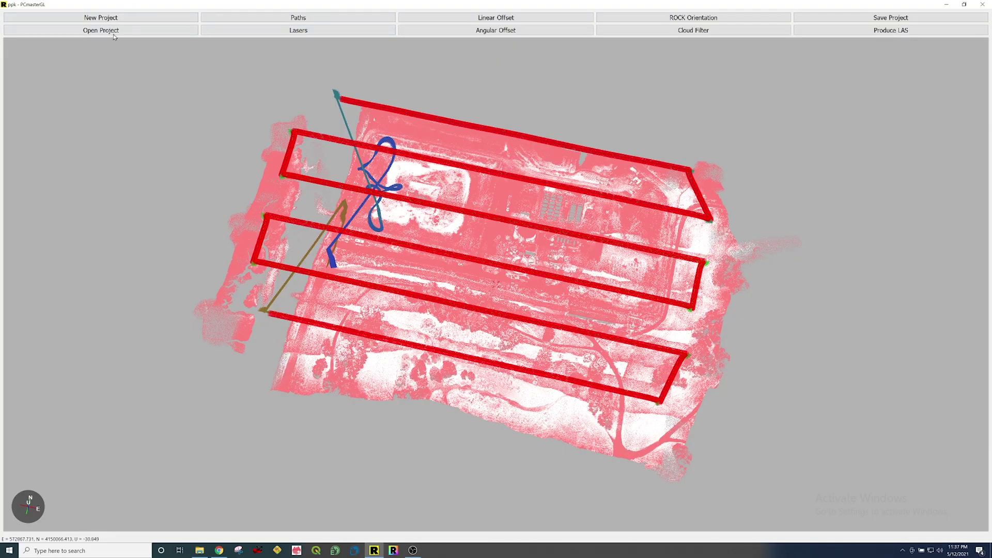
# - Bring up the flight path list showing path 1 set to display and export
pyautogui.click(285, 20)
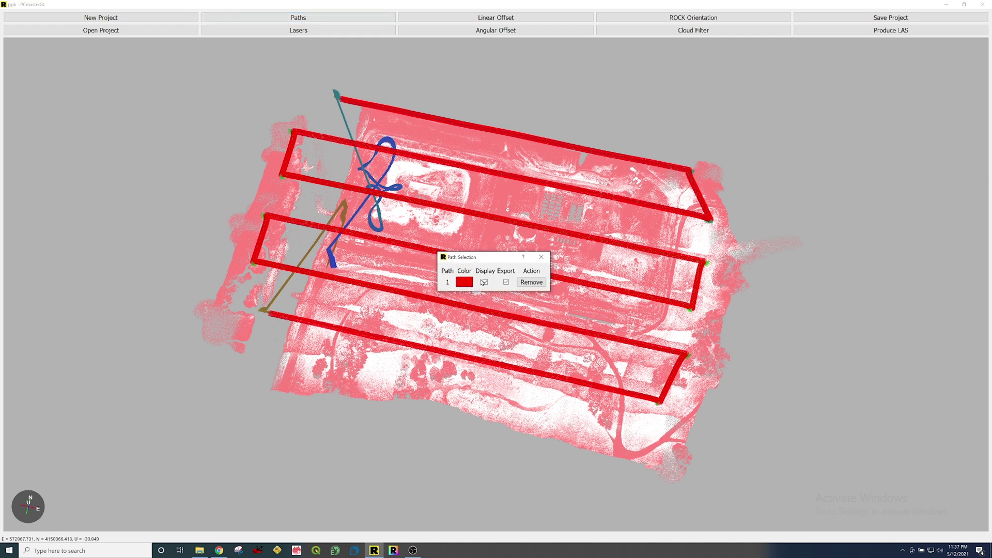
pyautogui.click(542, 258)
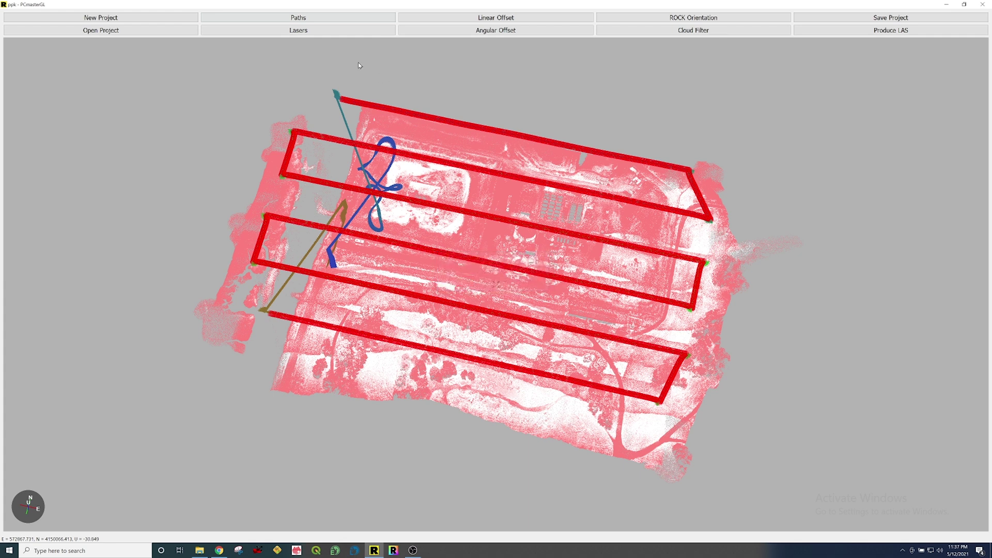
pyautogui.click(314, 30)
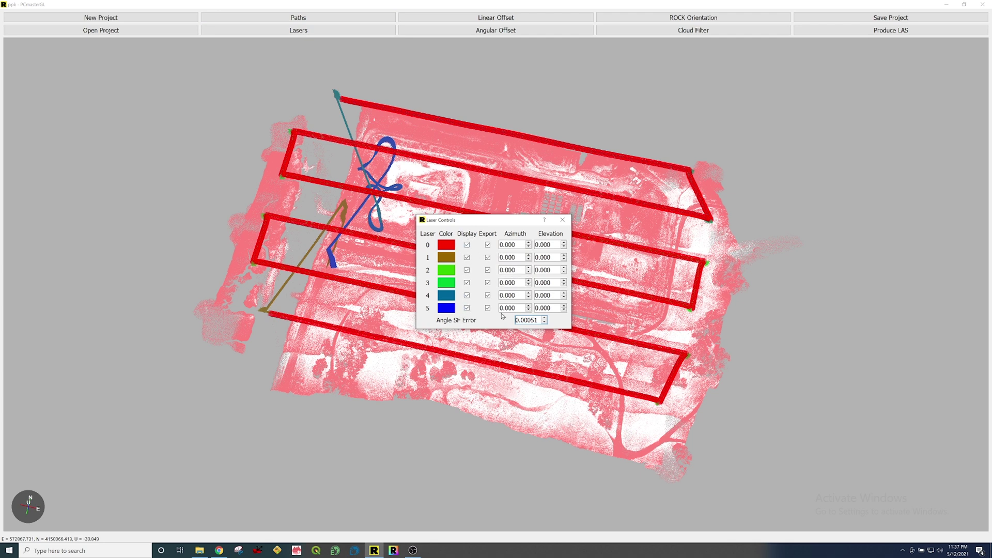
pyautogui.click(562, 220)
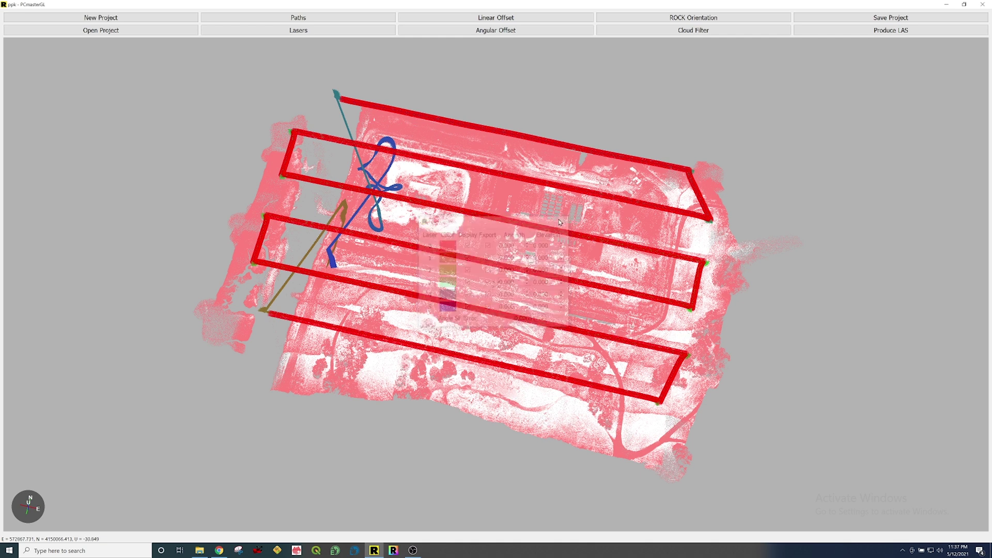
pyautogui.click(504, 20)
pyautogui.click(528, 245)
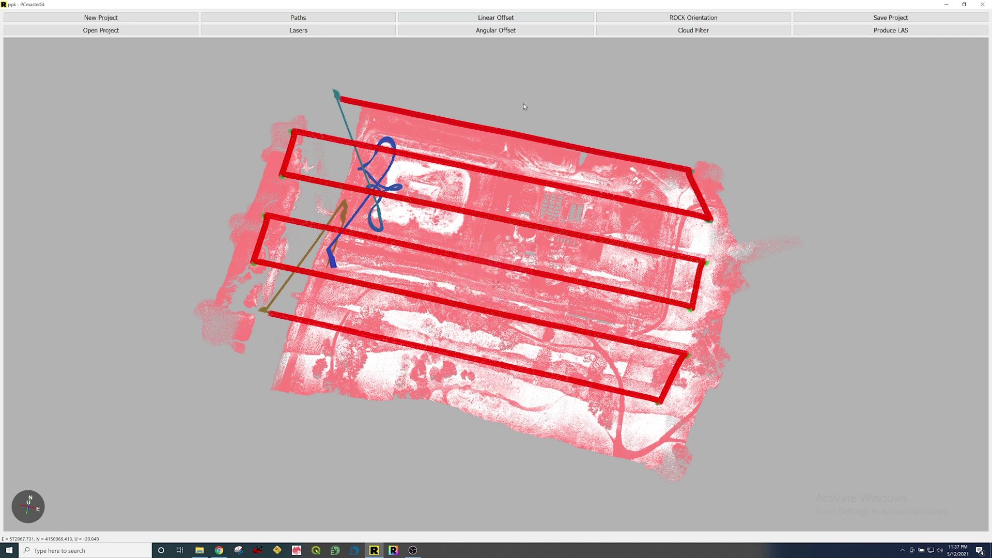
pyautogui.click(512, 32)
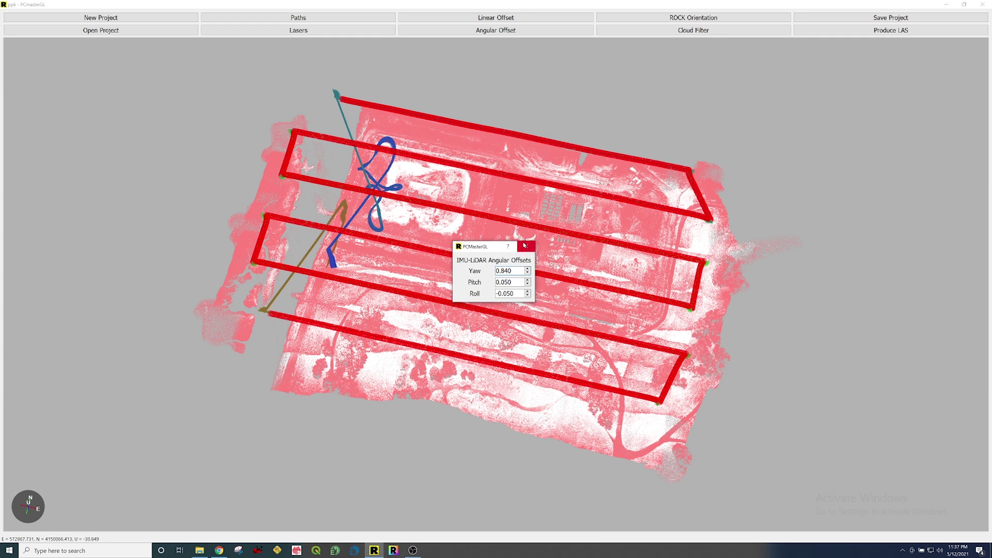
pyautogui.click(526, 247)
pyautogui.click(677, 19)
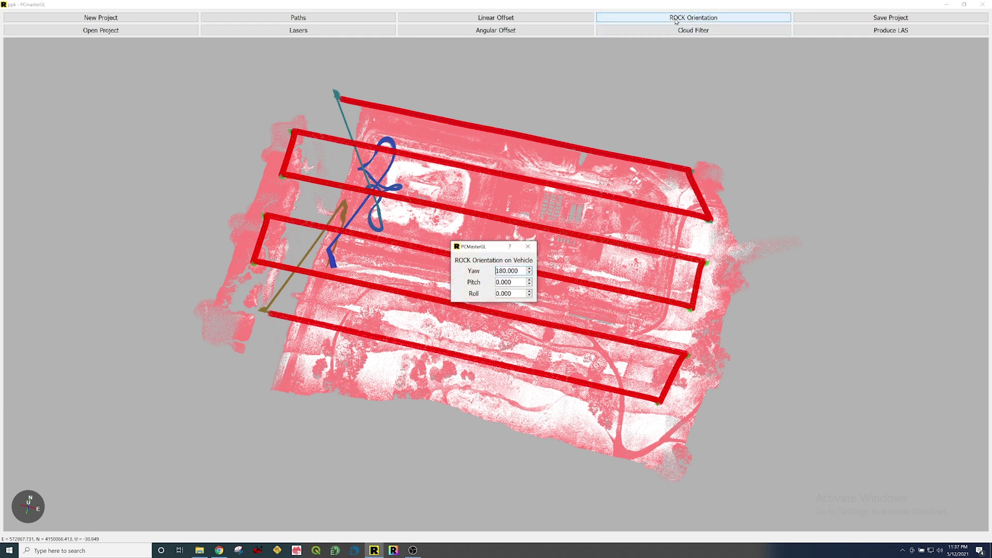
pyautogui.click(528, 247)
# - Enable the Rotation angle cloud filter with an initial range of 235 to 305 degrees
pyautogui.click(701, 32)
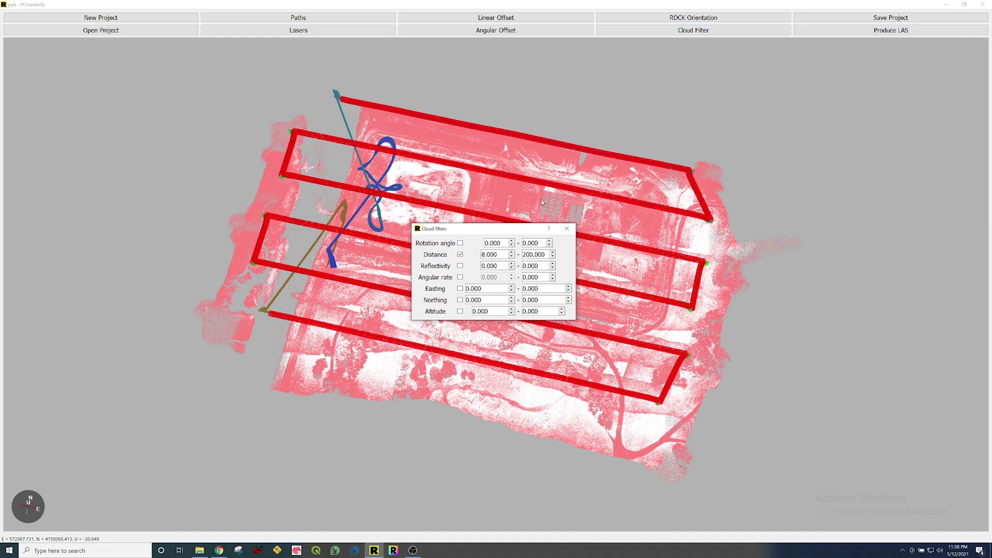
pyautogui.moveTo(504, 234); pyautogui.dragTo(530, 221)
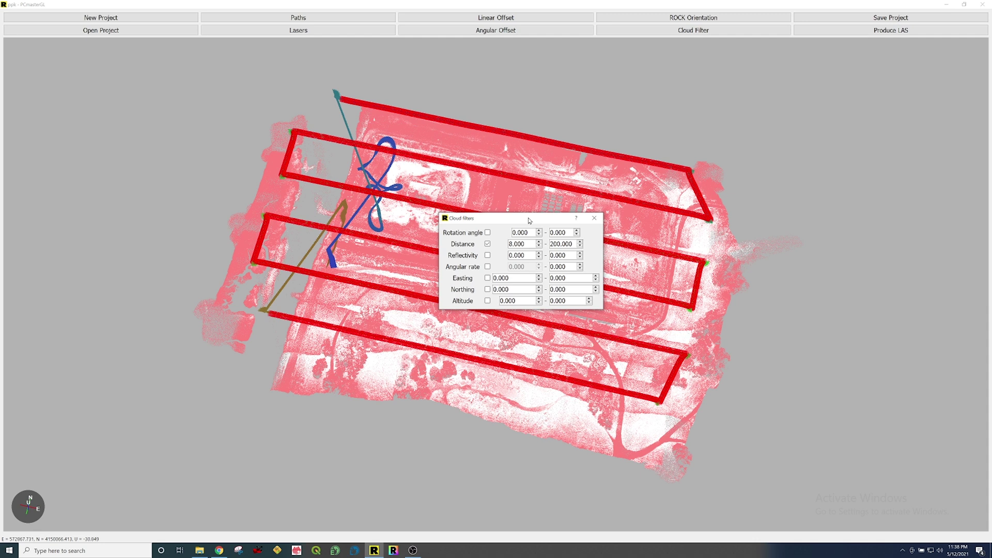
pyautogui.click(488, 233)
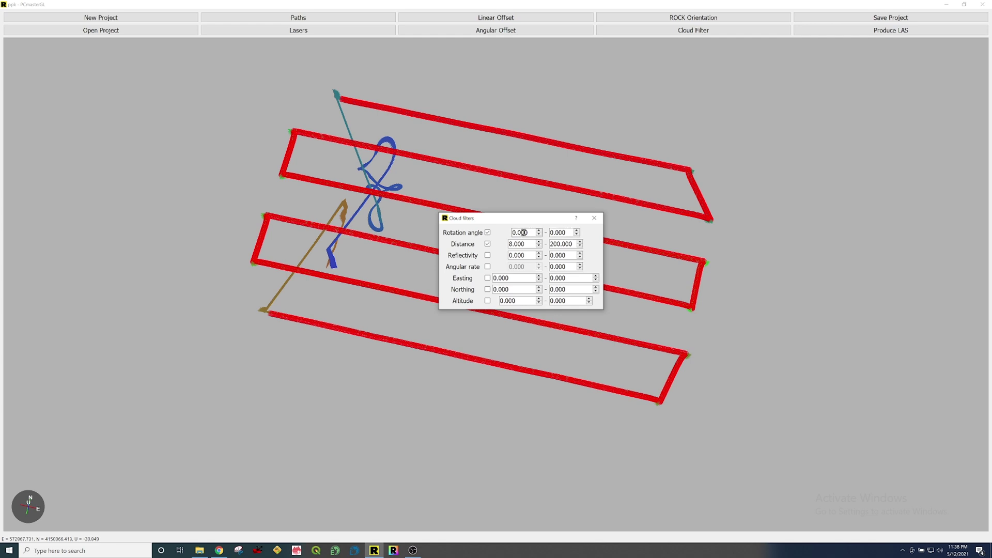
pyautogui.press('BackSpace')
pyautogui.press('BackSpace')
pyautogui.press('BackSpace')
pyautogui.press('BackSpace')
pyautogui.press('BackSpace')
pyautogui.write('305')
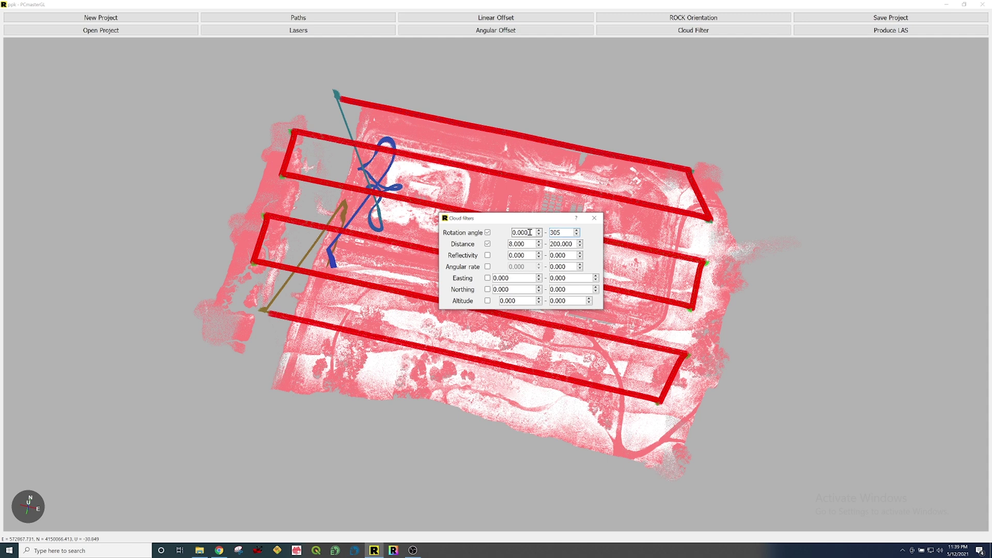
pyautogui.doubleClick(529, 233)
pyautogui.write('235')
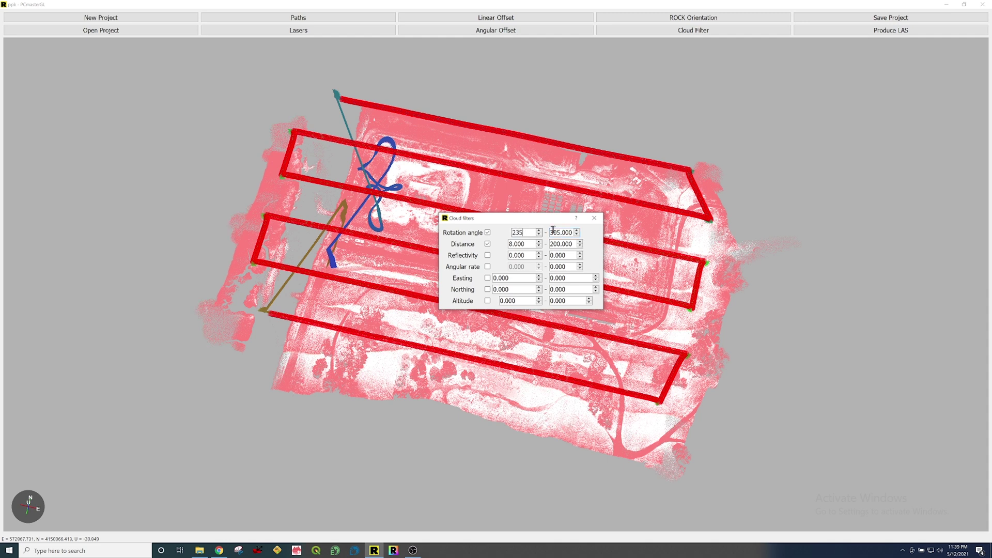
# - Refine the rotation angle range to 237–303 degrees and move the filter dialog aside
pyautogui.press('Tab')
pyautogui.hotkey('shift', 'Tab')
pyautogui.press('Up')
pyautogui.press('Up')
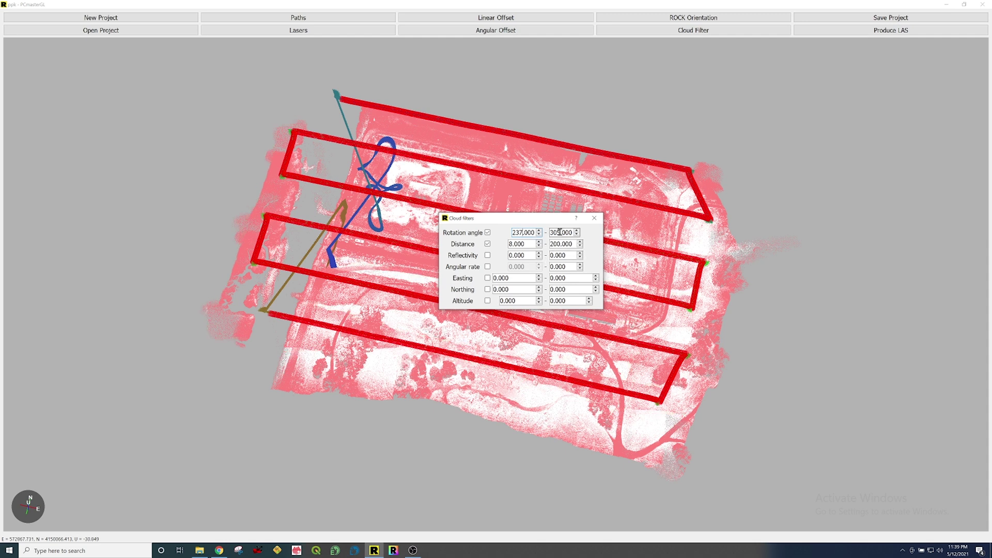
pyautogui.press('BackSpace')
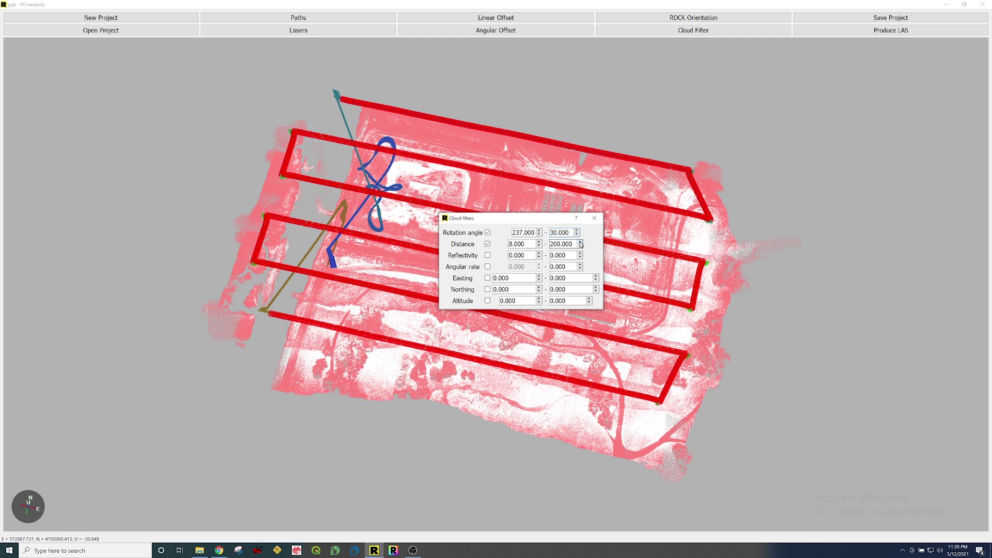
pyautogui.write('3')
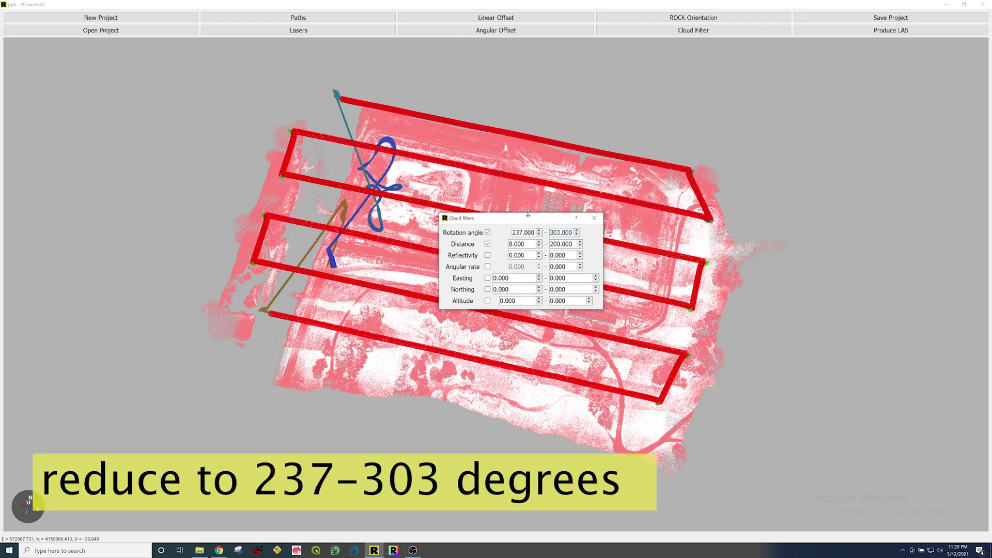
pyautogui.moveTo(526, 220); pyautogui.dragTo(328, 240)
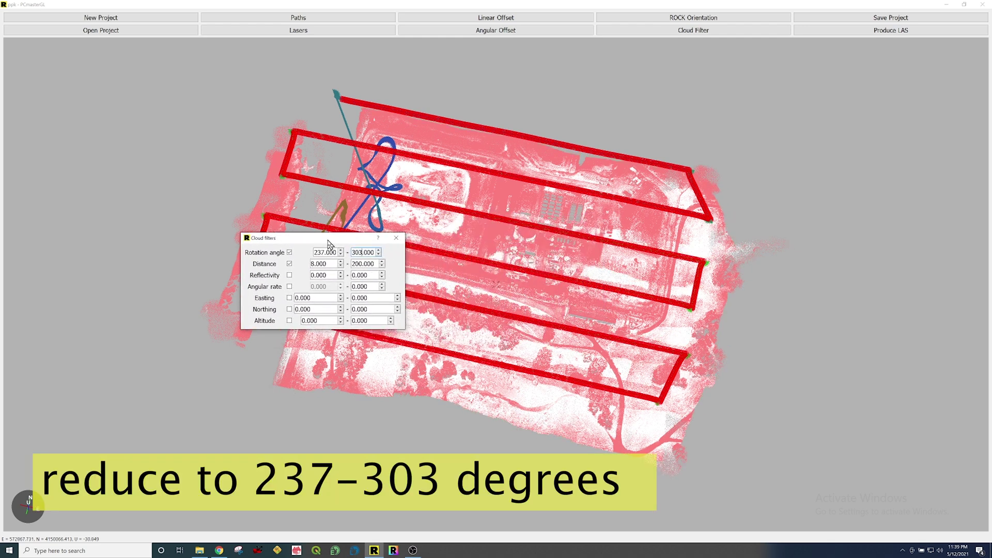
pyautogui.click(515, 297)
pyautogui.scroll(-2, 517, 299)
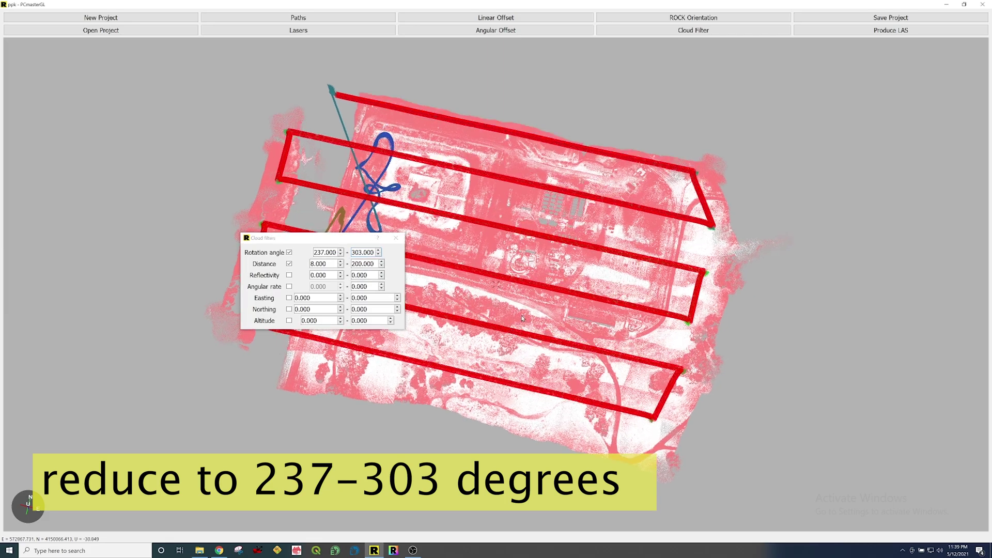
pyautogui.scroll(6, 527, 310)
# - Zoom in on the filtered cloud around a flight line and close the Cloud filters dialog
pyautogui.scroll(2, 527, 315)
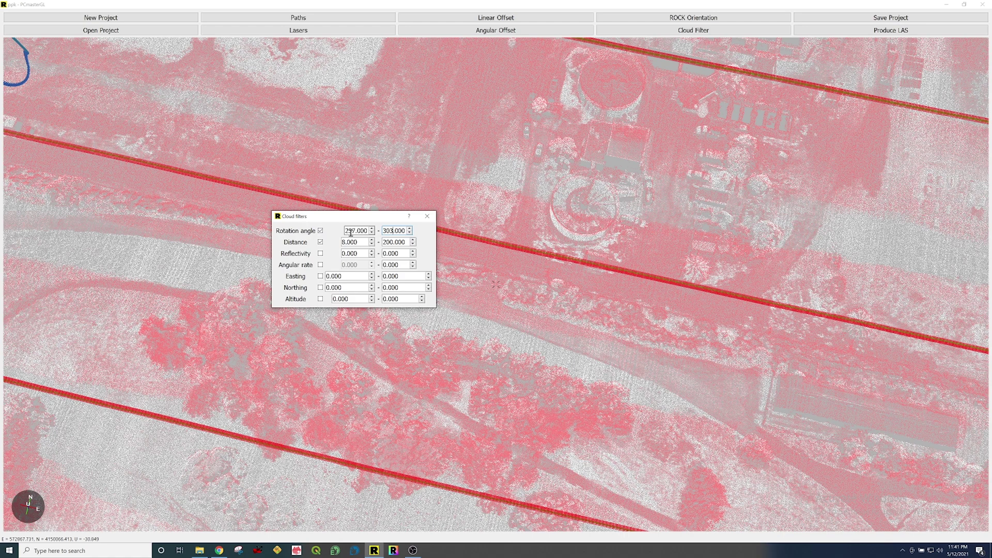
pyautogui.click(426, 217)
# - Orbit and zoom toward the circular structure for a low oblique view of its wall
pyautogui.moveTo(512, 320); pyautogui.dragTo(400, 164)
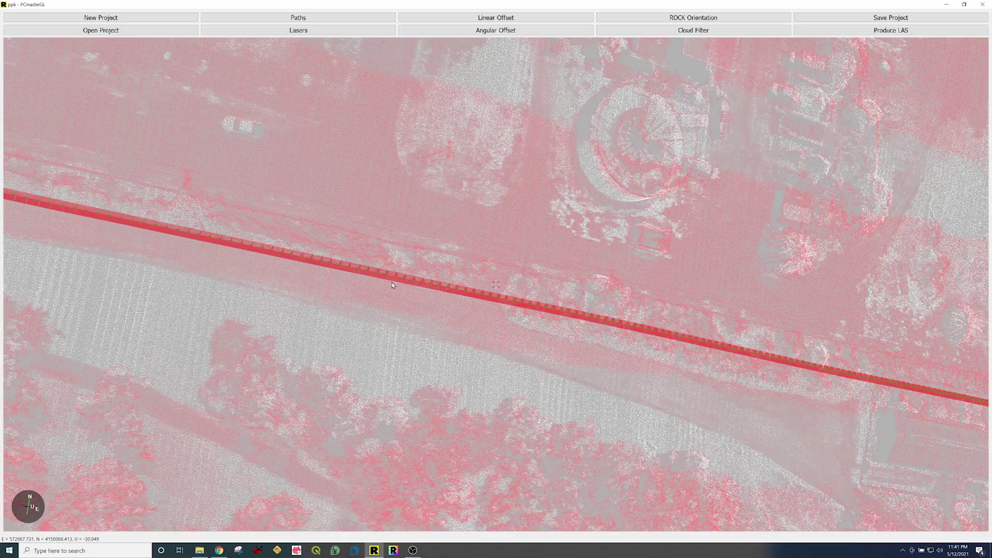
pyautogui.moveTo(385, 158); pyautogui.dragTo(377, 204)
pyautogui.scroll(2, 433, 192)
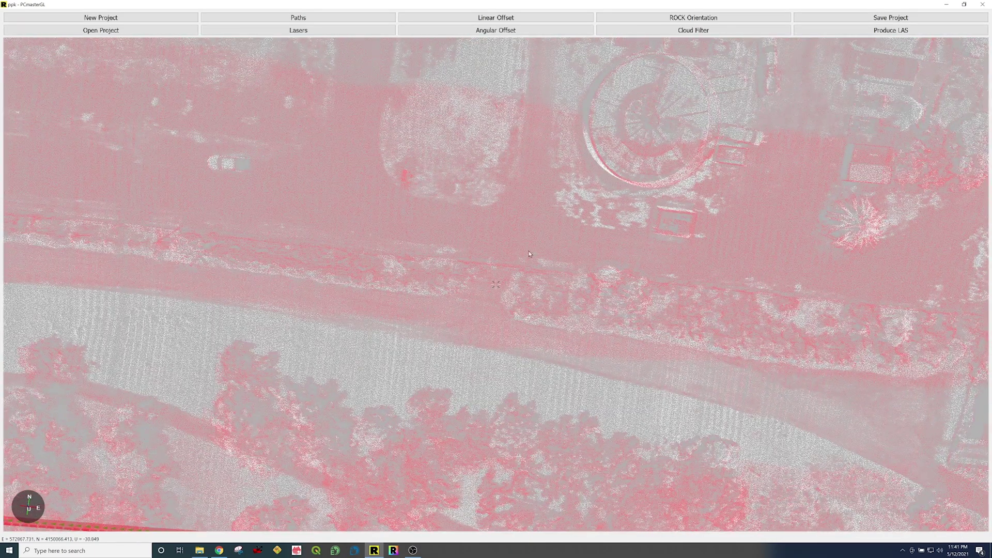
pyautogui.moveTo(512, 247); pyautogui.dragTo(459, 341)
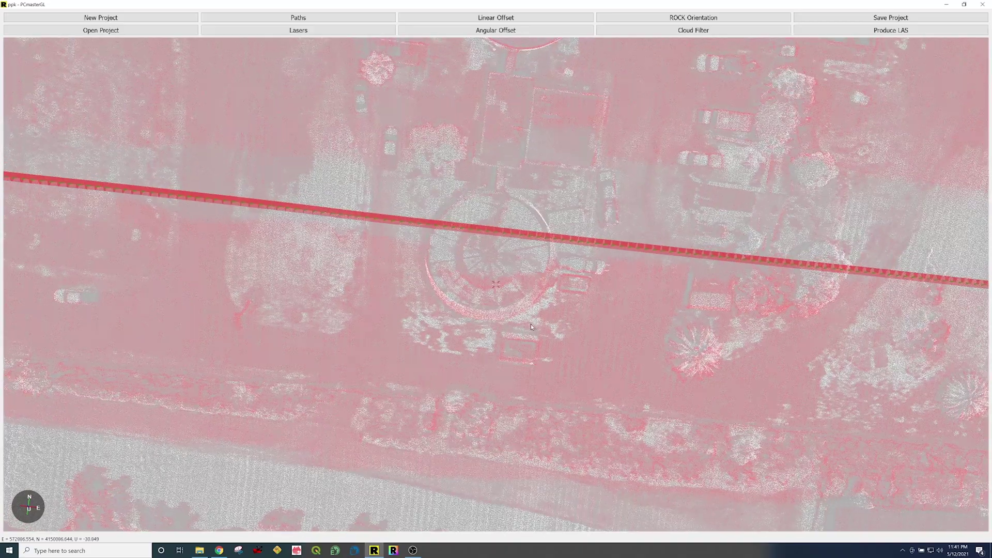
pyautogui.scroll(3, 519, 318)
pyautogui.moveTo(519, 318); pyautogui.dragTo(527, 3)
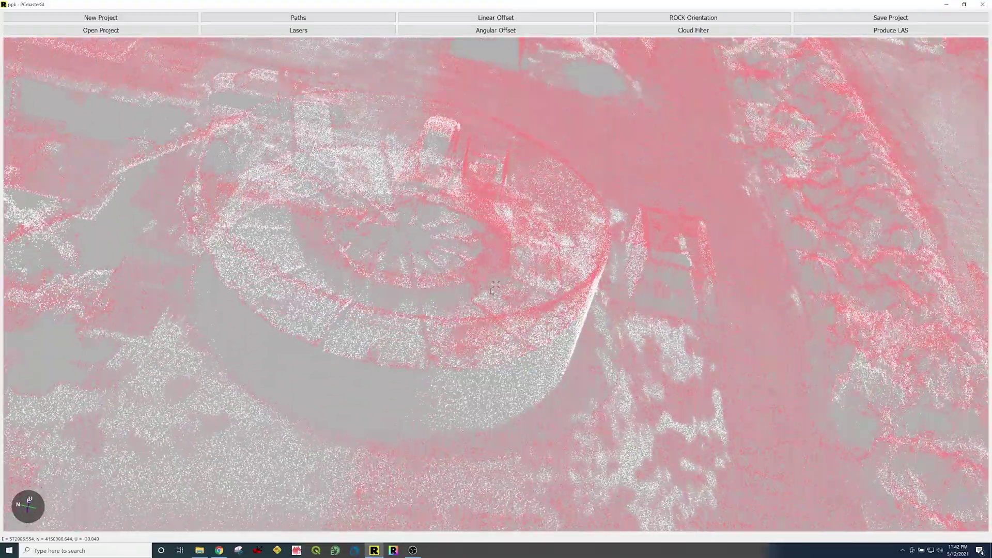
pyautogui.moveTo(491, 291); pyautogui.dragTo(603, 171)
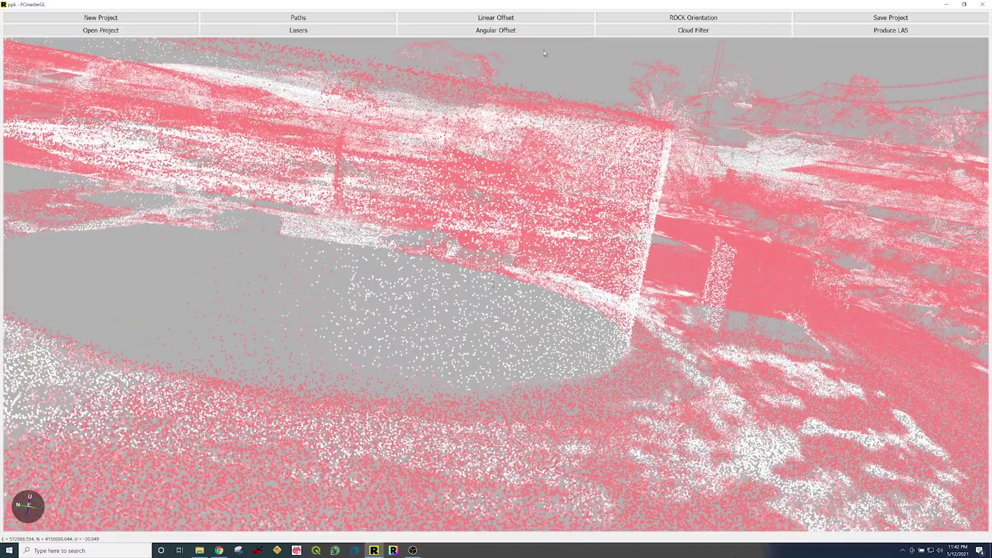
# - Lower the IMU-LiDAR roll offset to -0.300 and orbit to inspect the wall alignment
pyautogui.click(504, 32)
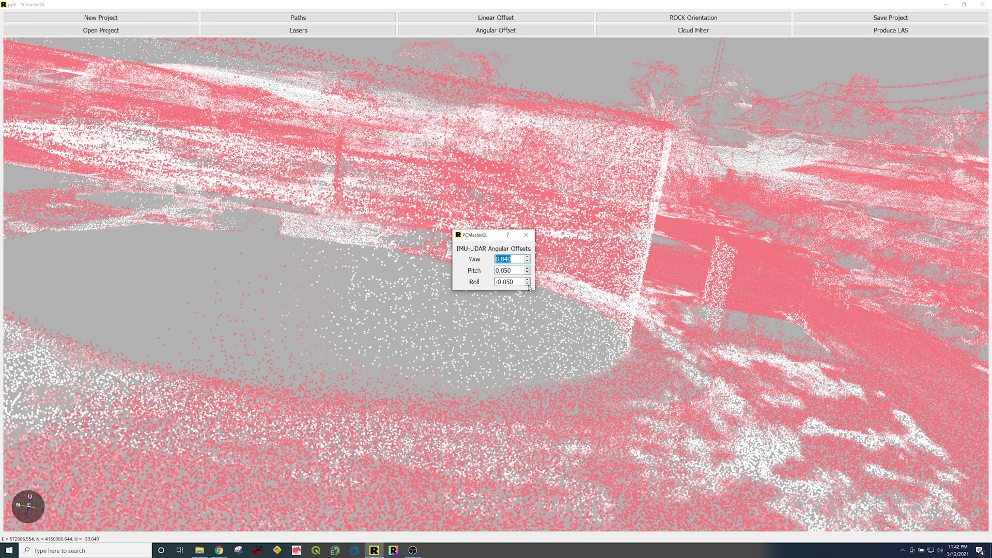
pyautogui.click(528, 284)
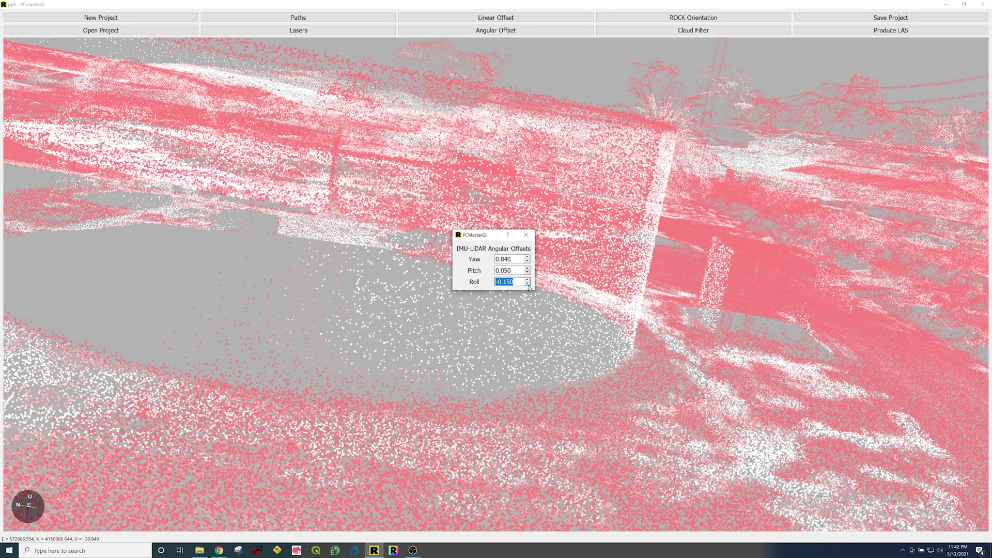
pyautogui.click(528, 284)
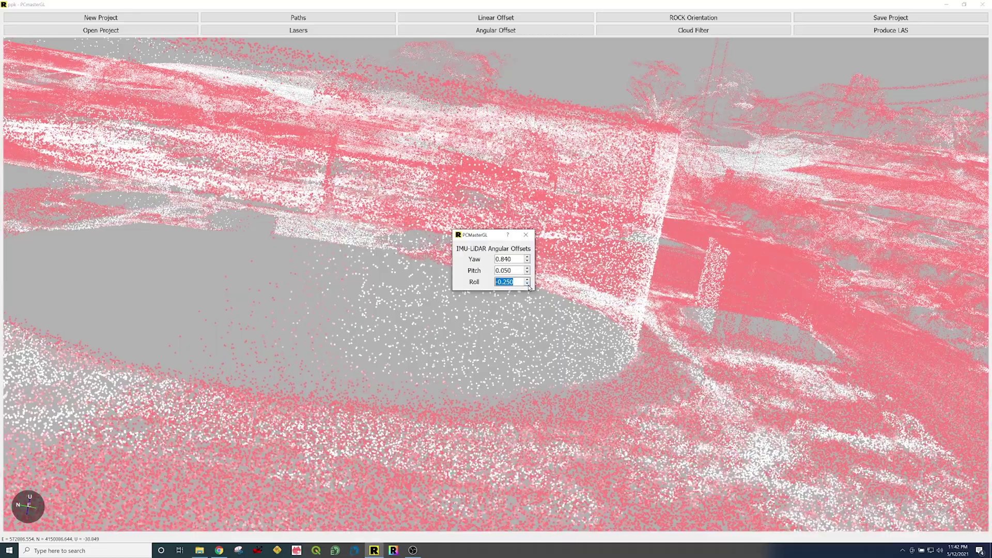
pyautogui.click(528, 284)
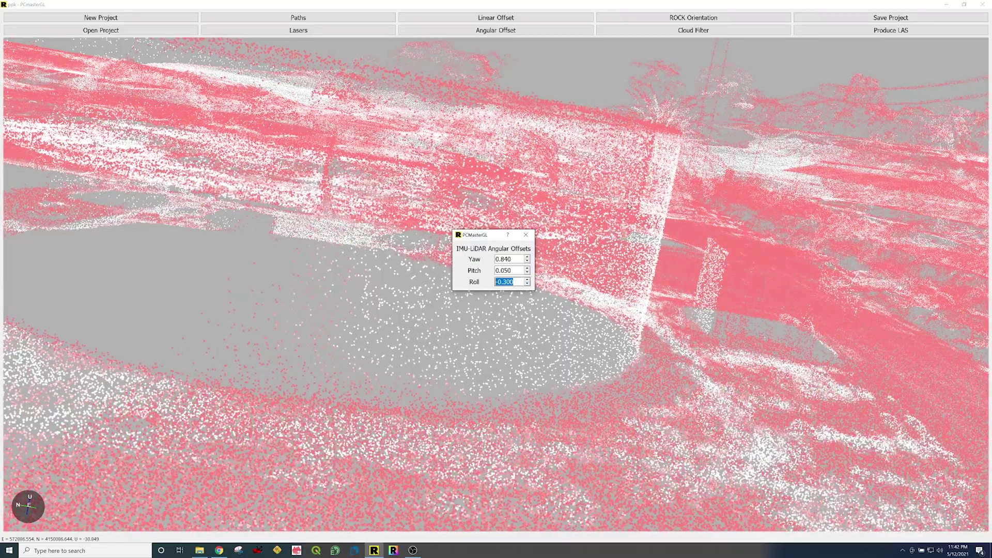
pyautogui.moveTo(629, 206); pyautogui.dragTo(601, 373)
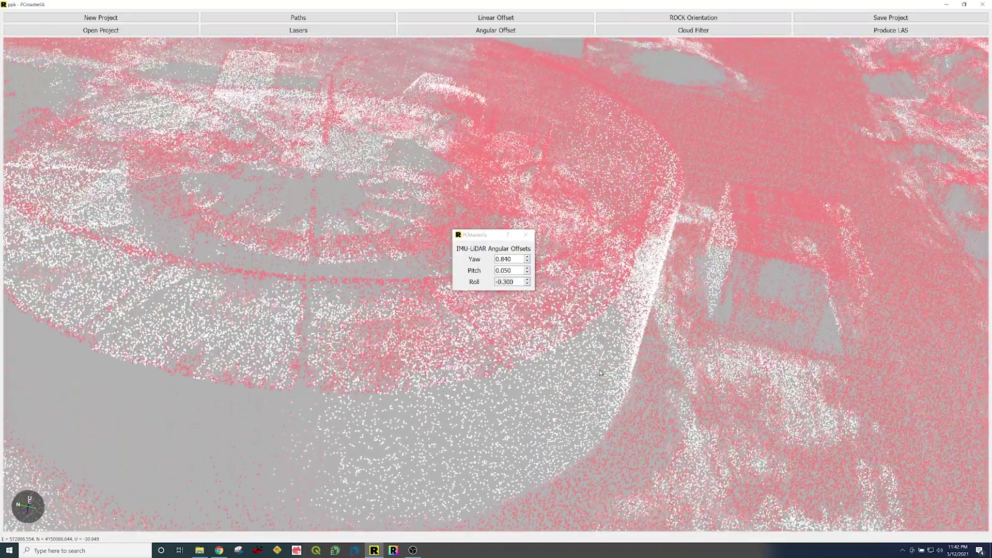
pyautogui.moveTo(655, 255); pyautogui.dragTo(560, 479)
# - Try roll offsets from -0.200 up to -0.130, then back down to -0.250
pyautogui.click(527, 280)
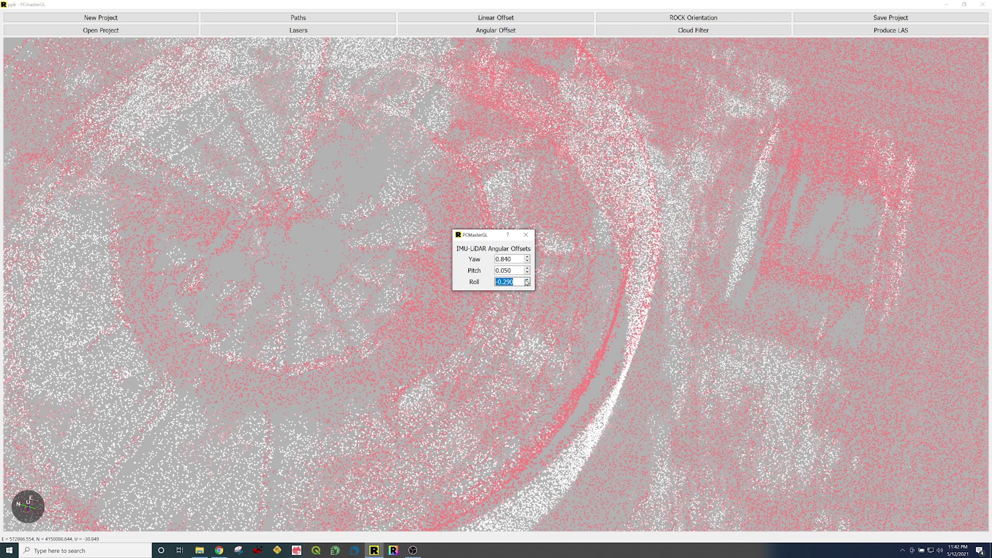
pyautogui.click(527, 280)
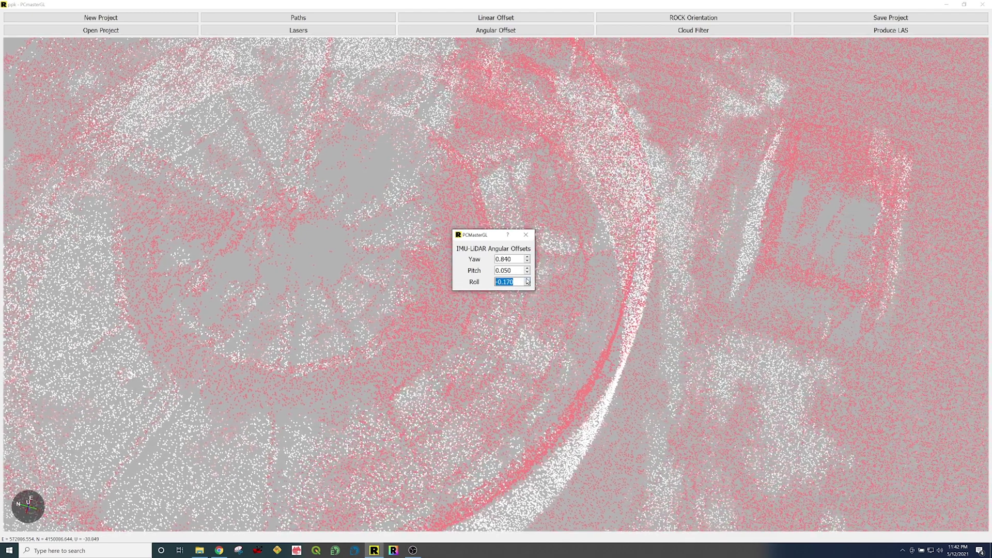
pyautogui.click(526, 280)
pyautogui.click(527, 280)
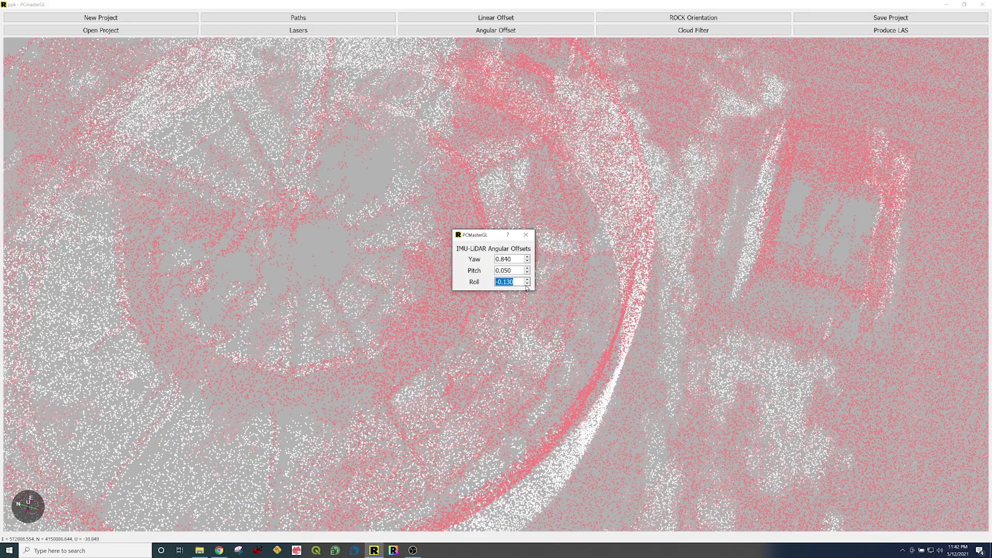
pyautogui.click(526, 284)
pyautogui.click(526, 284)
pyautogui.click(527, 284)
pyautogui.click(526, 284)
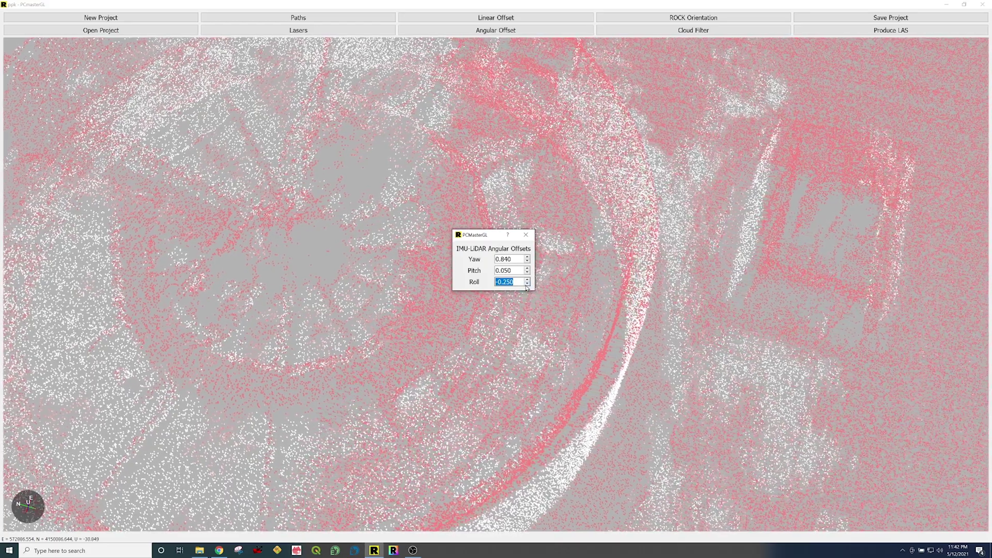
# - Raise roll toward -0.190, check from an oblique view, then set roll to -0.050
pyautogui.click(526, 280)
pyautogui.click(526, 280)
pyautogui.click(526, 280)
pyautogui.click(527, 280)
pyautogui.click(527, 280)
pyautogui.click(527, 280)
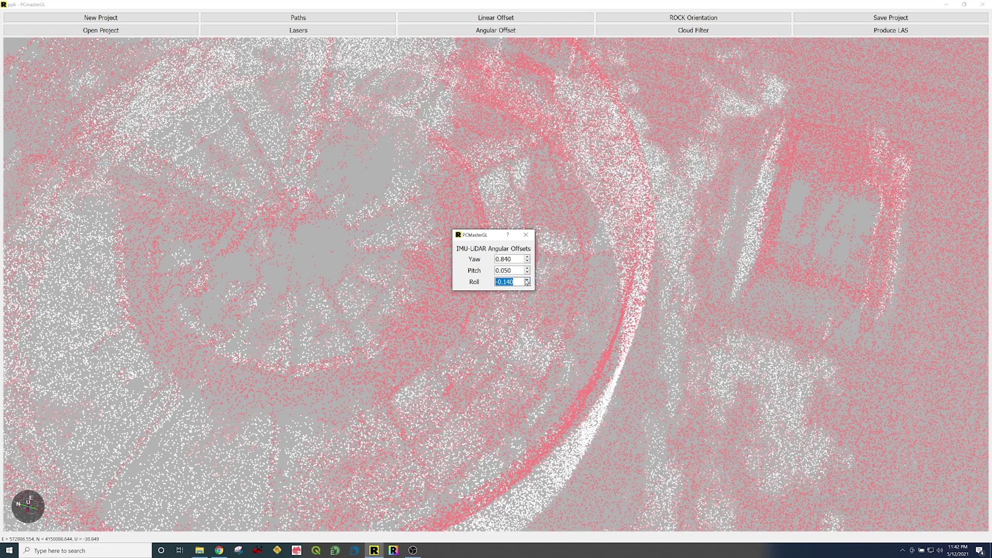
pyautogui.click(526, 280)
pyautogui.click(527, 280)
pyautogui.click(526, 280)
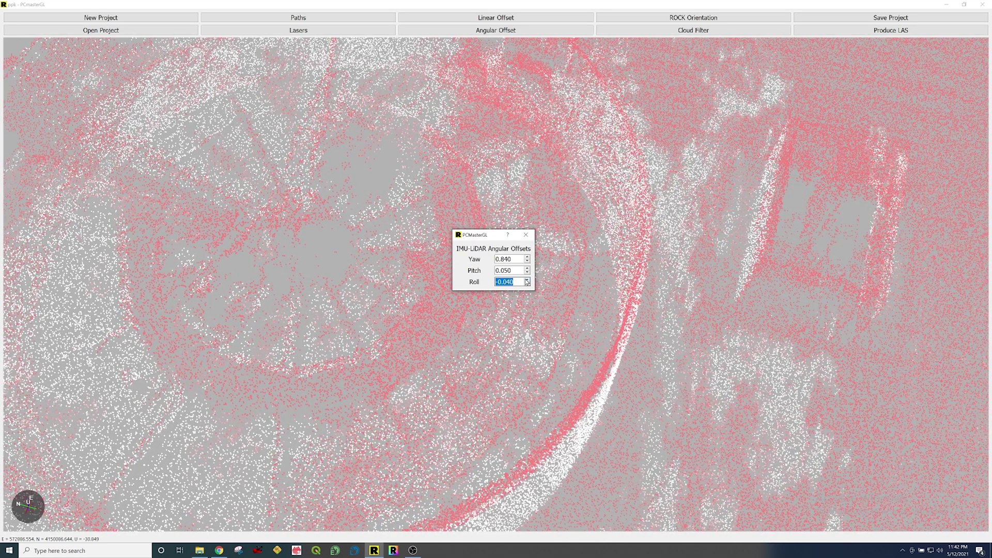
pyautogui.moveTo(605, 388); pyautogui.dragTo(463, 322)
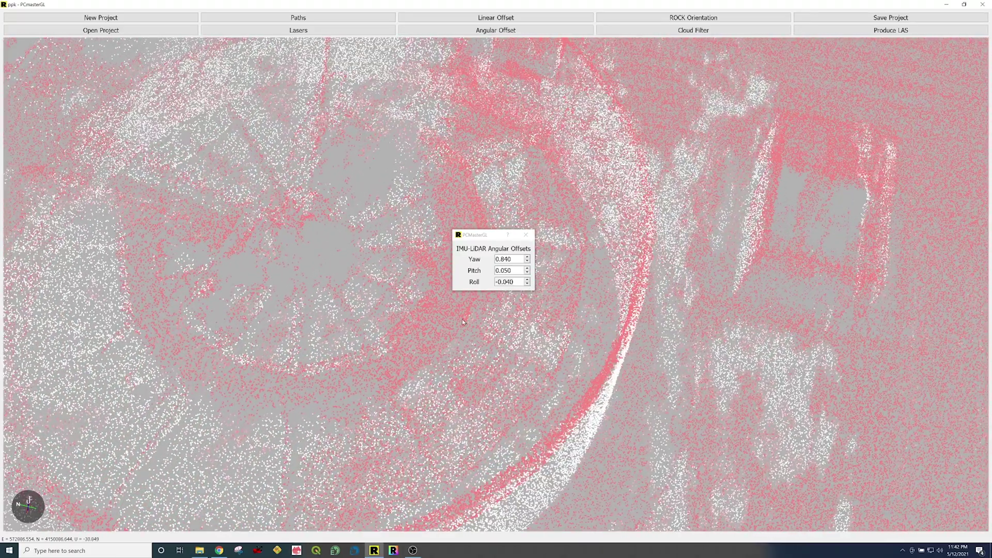
pyautogui.click(527, 284)
# - Verify the -0.050 roll alignment by orbiting around the circular structure from several angles
pyautogui.moveTo(611, 326); pyautogui.dragTo(563, 488)
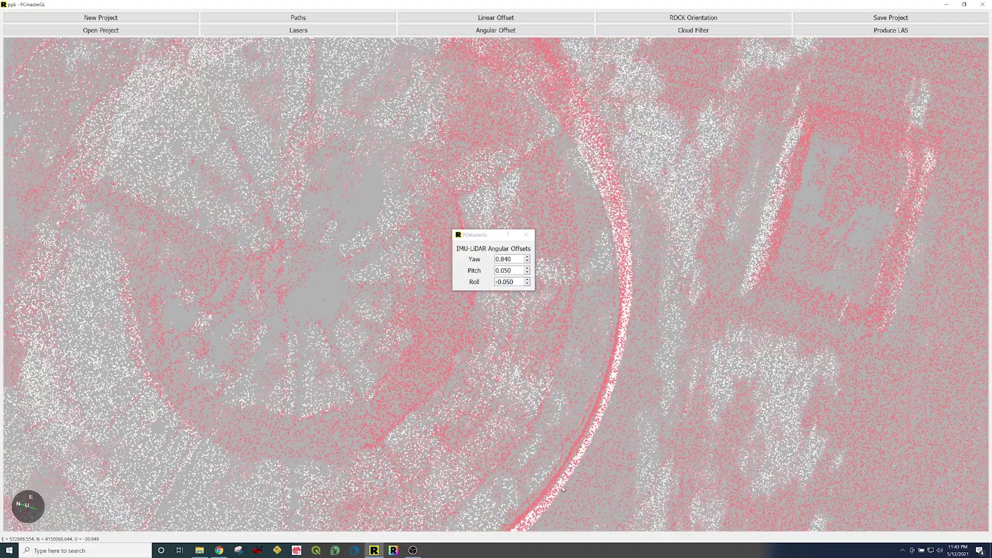
pyautogui.moveTo(623, 377); pyautogui.dragTo(598, 385)
pyautogui.rightClick(598, 385)
pyautogui.click(619, 314)
pyautogui.moveTo(567, 345); pyautogui.dragTo(520, 348)
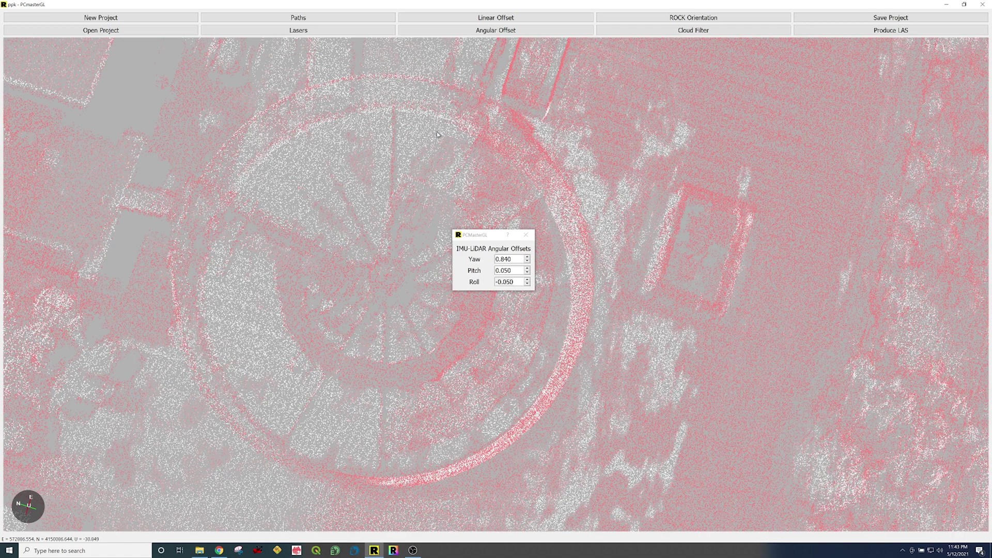
pyautogui.moveTo(527, 365); pyautogui.dragTo(549, 296)
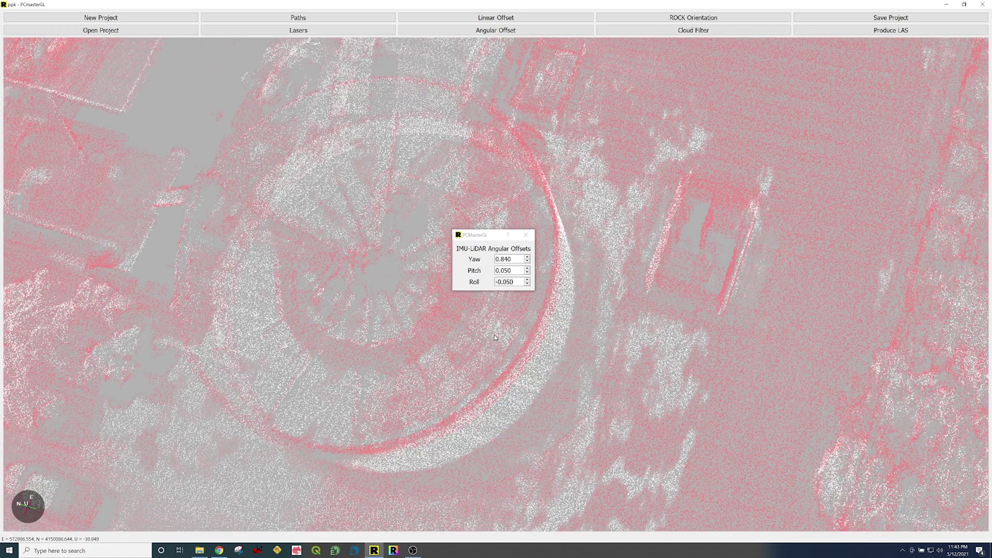
pyautogui.moveTo(494, 337); pyautogui.dragTo(555, 392)
pyautogui.moveTo(553, 345); pyautogui.dragTo(590, 372)
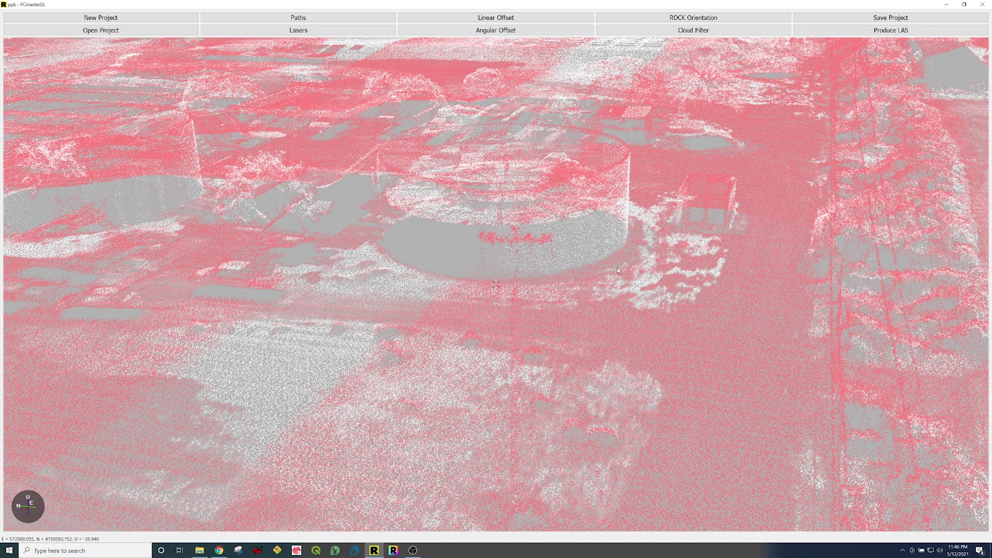
# - Export the corrected cloud as LAS file ppk_cloud_1 and bring up the project folder
pyautogui.click(898, 32)
pyautogui.click(200, 550)
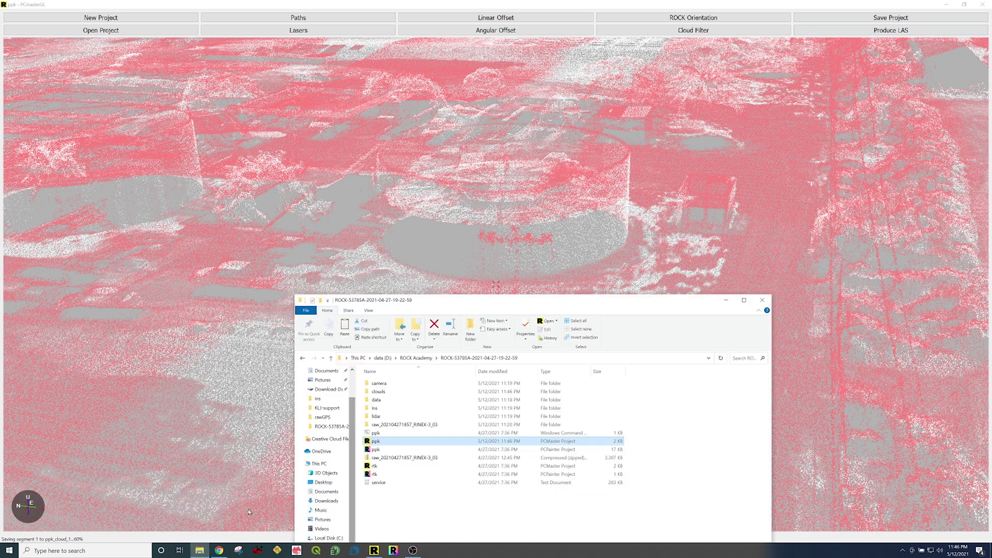
# - Move the Explorer window aside and open the clouds folder containing ppk_cloud_1
pyautogui.moveTo(449, 309); pyautogui.dragTo(410, 98)
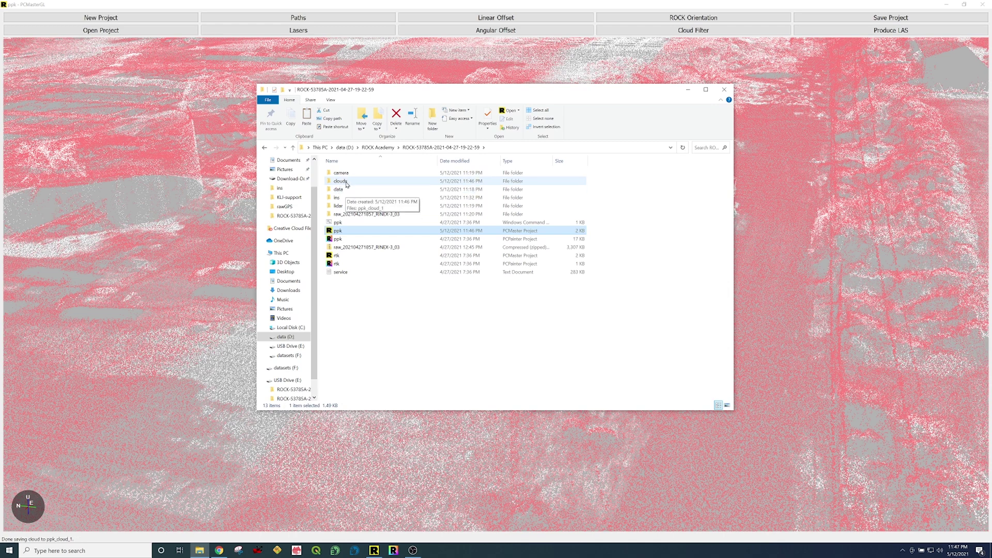
pyautogui.doubleClick(341, 181)
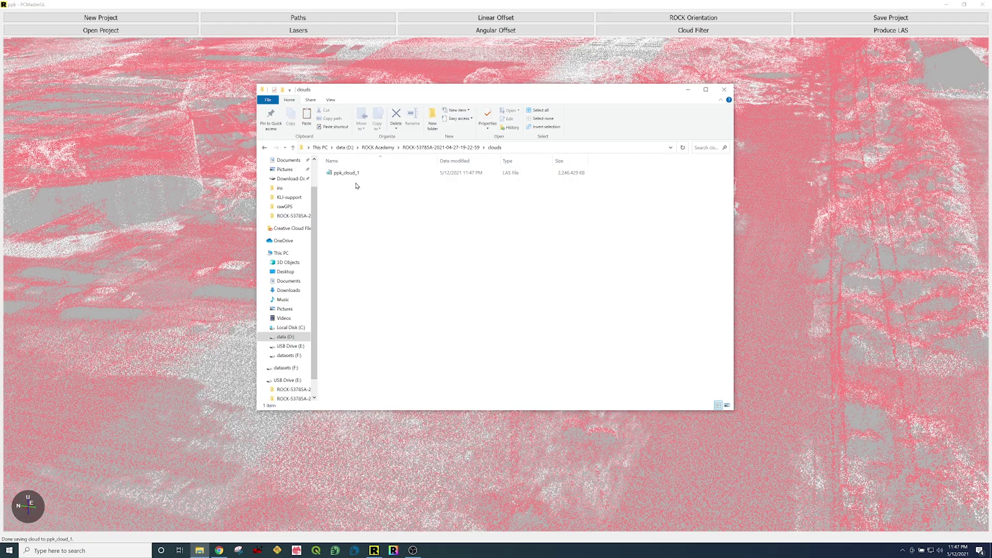